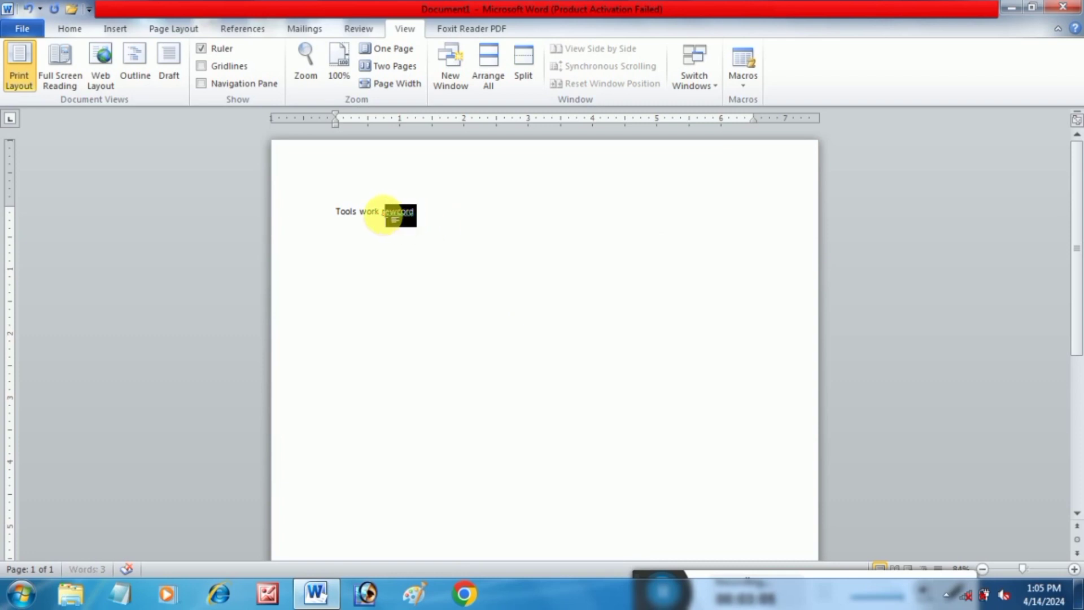
Correct the misspelled word to "record" and delete the whole line "Tools work record" from the page
{"action": "key", "text": "BackSpace"}
{"action": "type", "text": "record"}
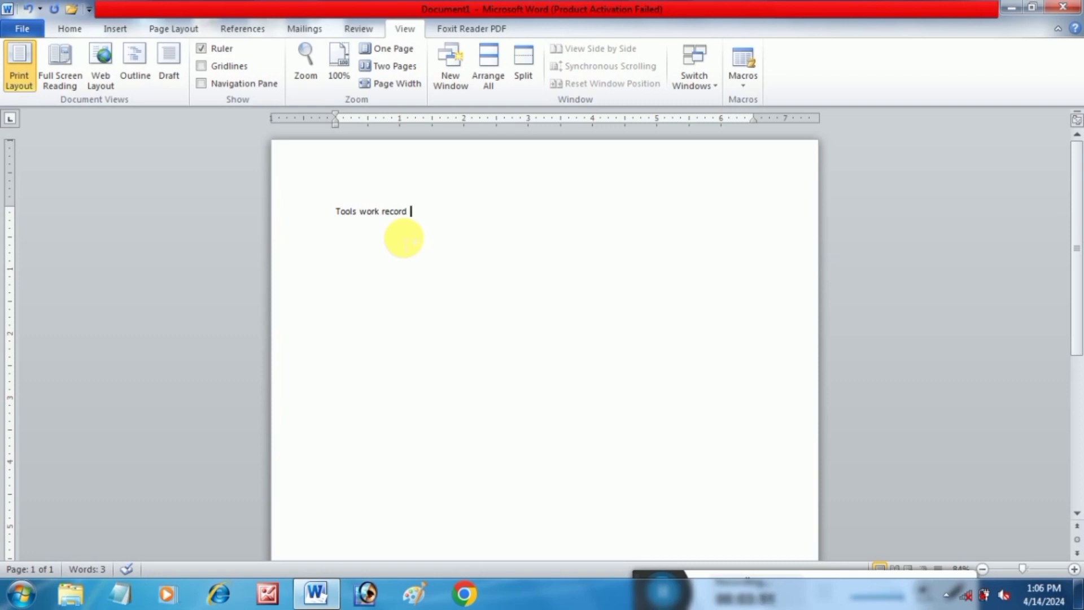
{"action": "left_click_drag", "start_coordinate": [412, 218], "coordinate": [345, 221]}
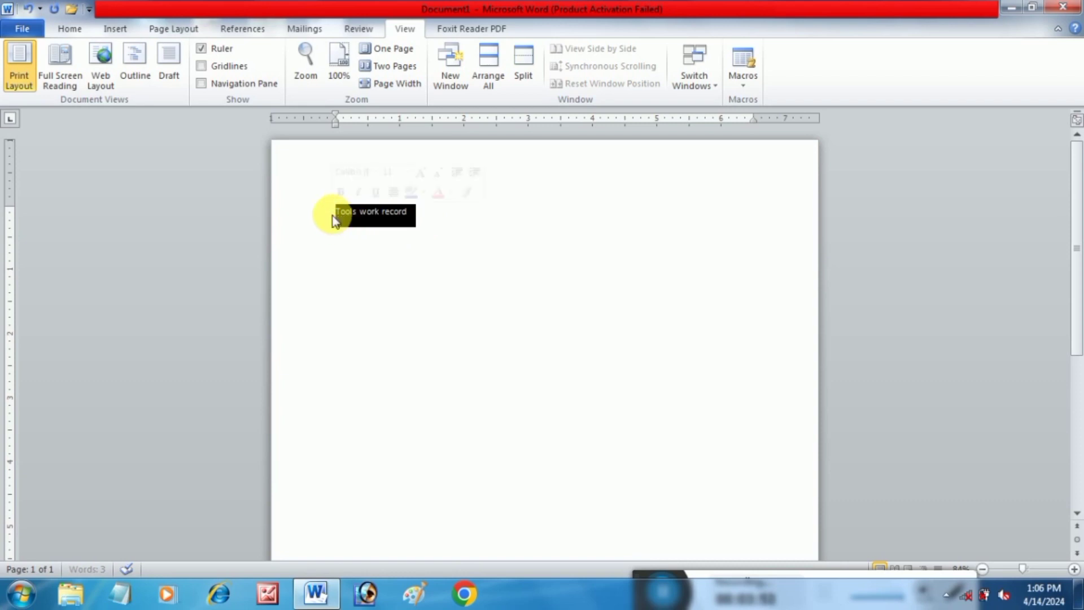
{"action": "key", "text": "Delete"}
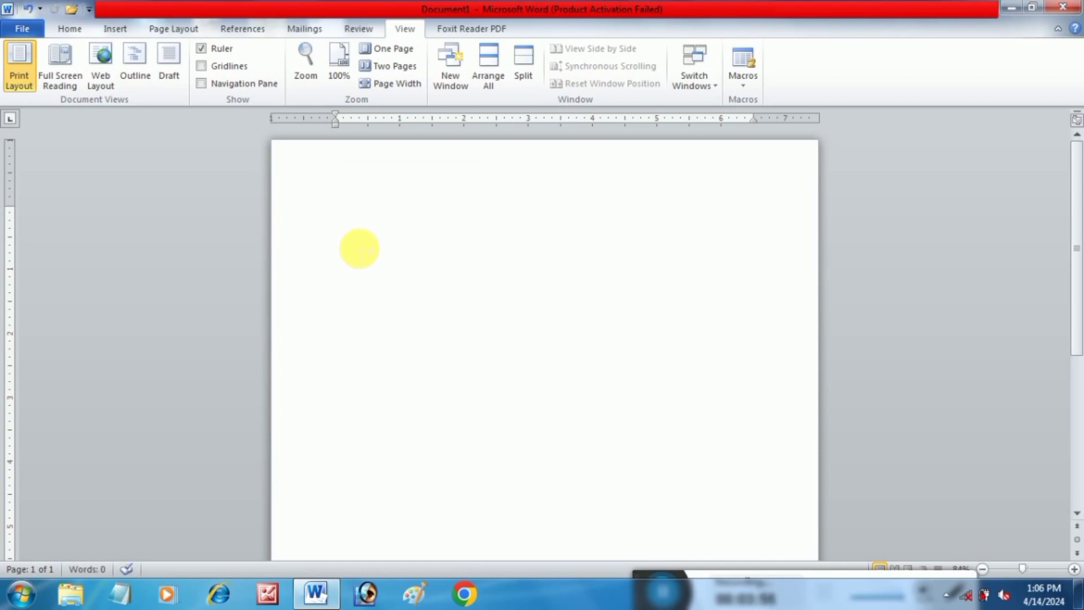
{"action": "scroll", "coordinate": [360, 248], "scroll_direction": "up", "scroll_amount": 3, "text": "ctrl"}
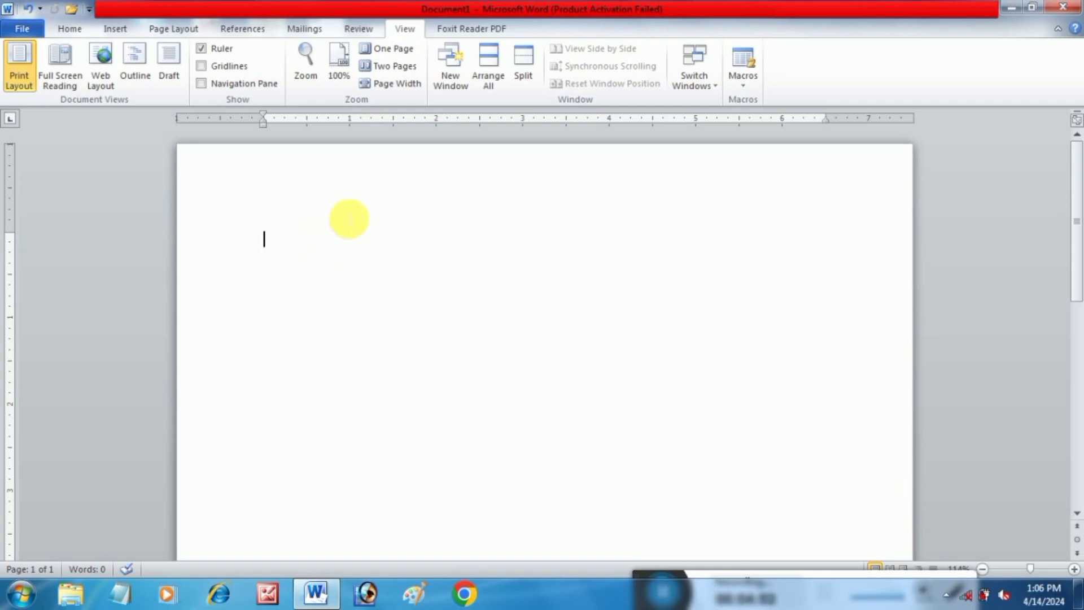
{"action": "double_click", "coordinate": [401, 30]}
{"action": "left_click", "coordinate": [400, 30]}
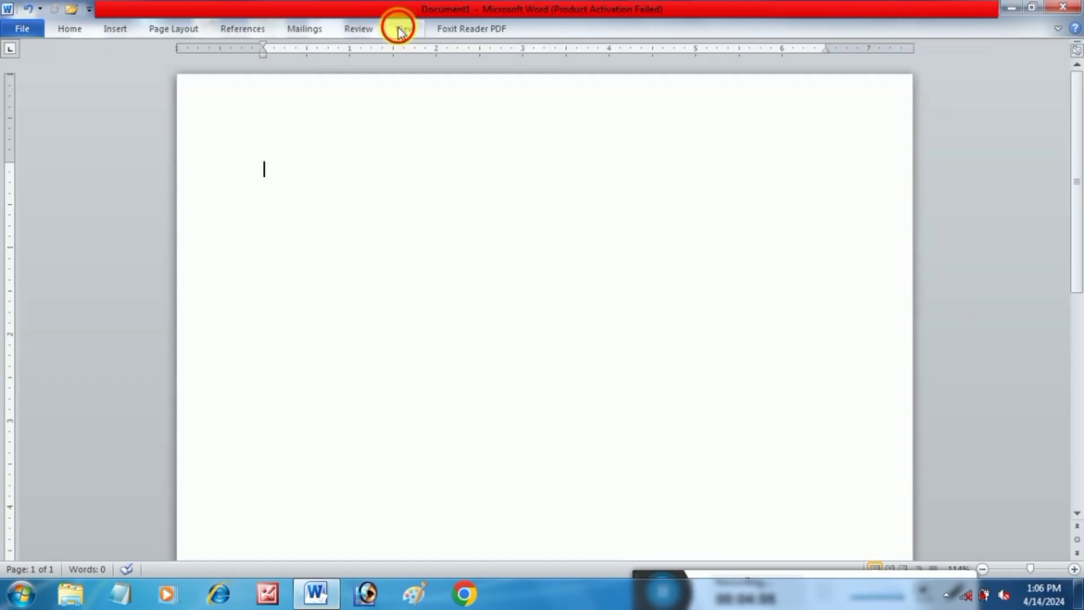
{"action": "right_click", "coordinate": [405, 94]}
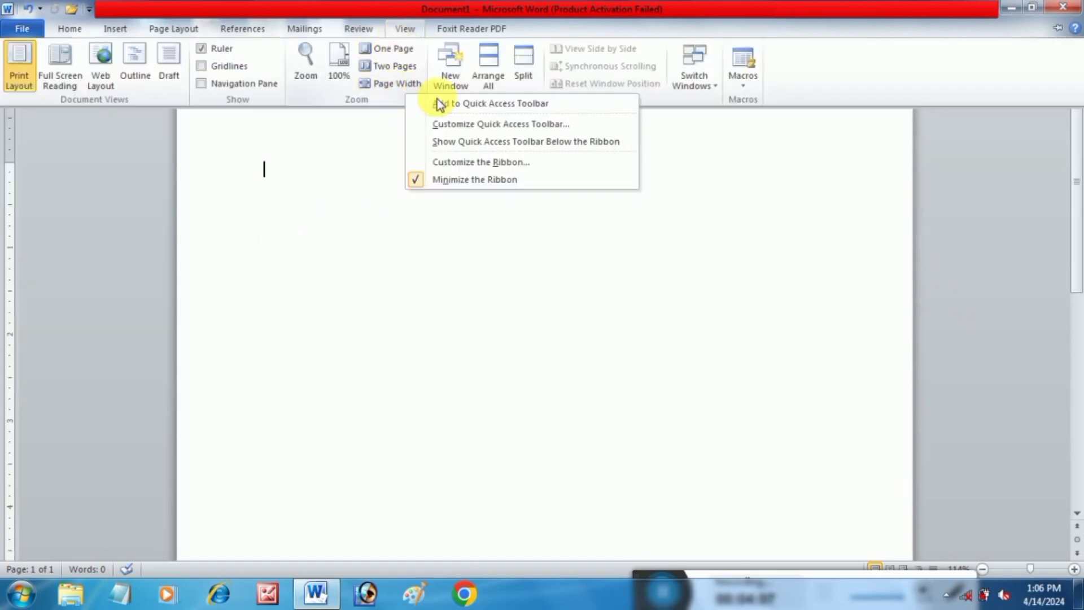
{"action": "left_click", "coordinate": [451, 179]}
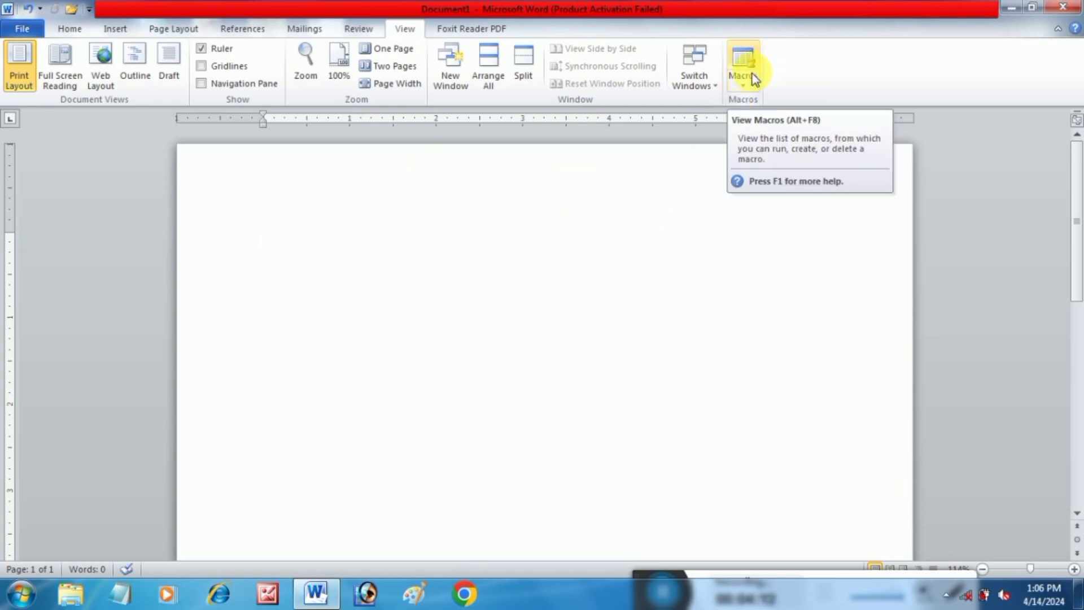
Start recording a new macro with the default name, assigned to the keyboard shortcut Ctrl+Shift+K and saved in Normal
{"action": "left_click", "coordinate": [743, 85]}
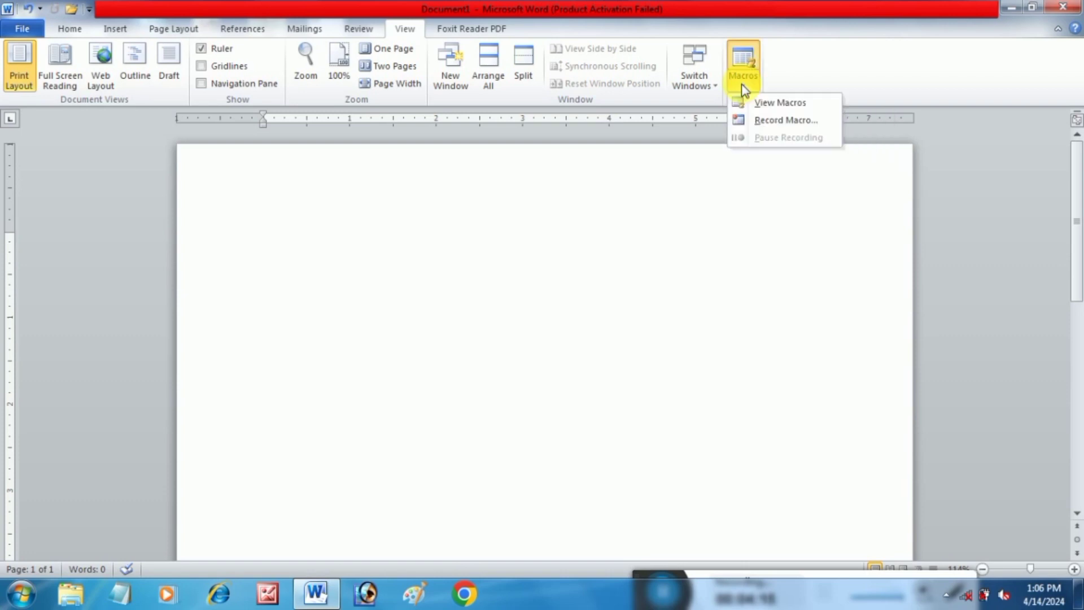
{"action": "left_click", "coordinate": [764, 121]}
{"action": "left_click_drag", "start_coordinate": [680, 184], "coordinate": [600, 184]}
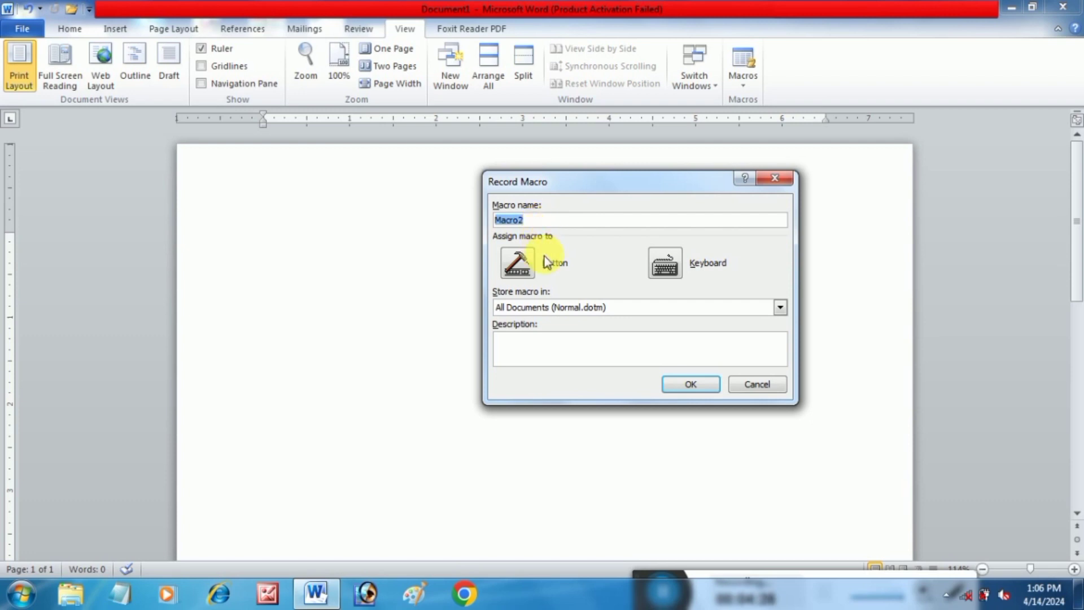
{"action": "left_click", "coordinate": [677, 273]}
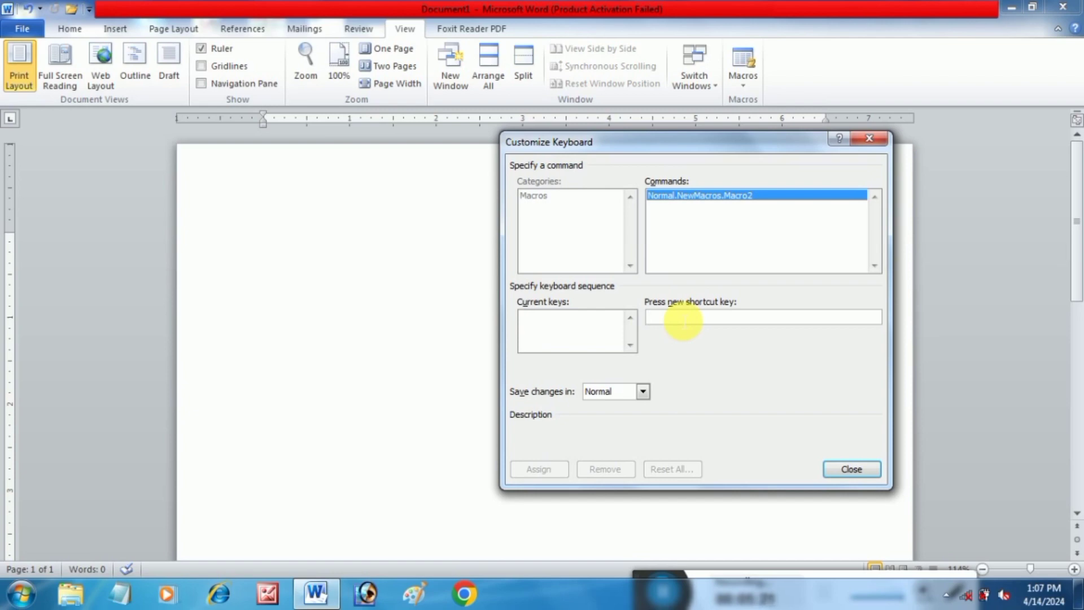
{"action": "key", "text": "ctrl+shift+k"}
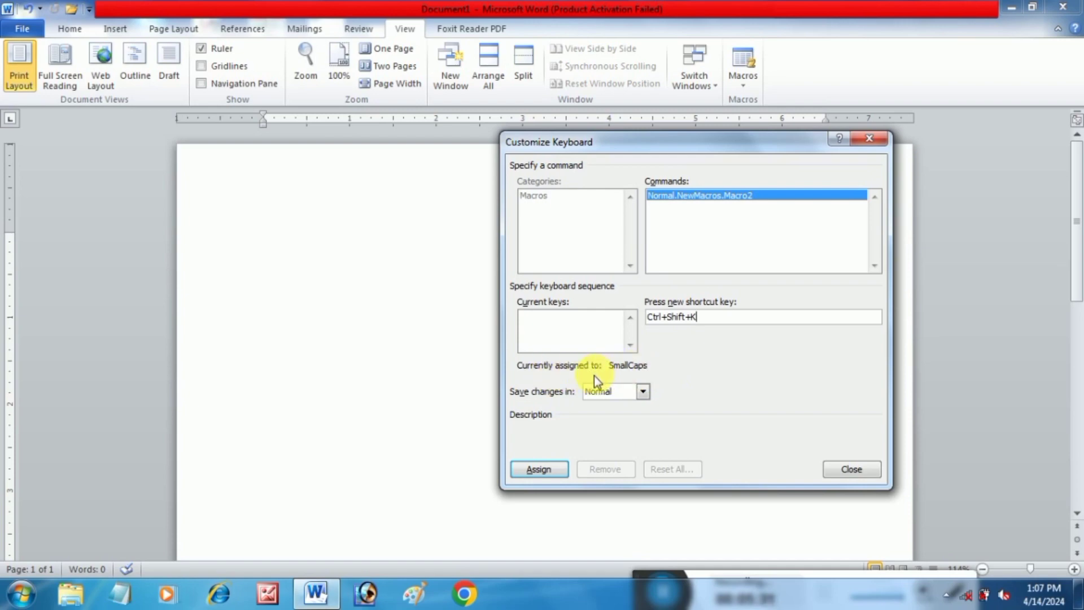
{"action": "left_click", "coordinate": [544, 468]}
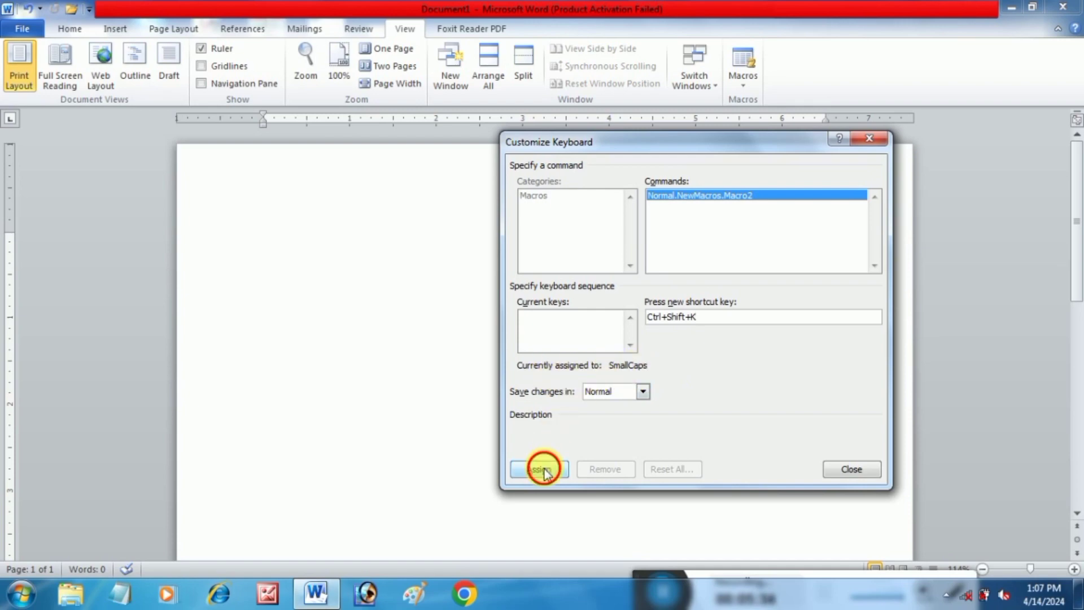
{"action": "left_click", "coordinate": [849, 468]}
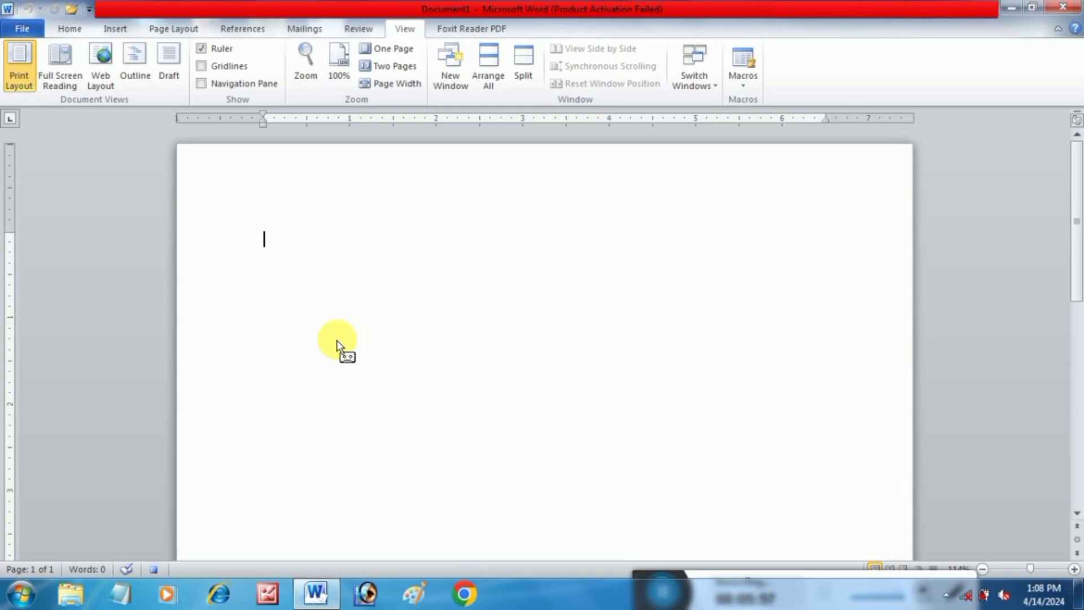
Enter the first two form lines, "Name" and "Fahter's Name", each followed by a dotted fill-in line
{"action": "type", "text": "N"}
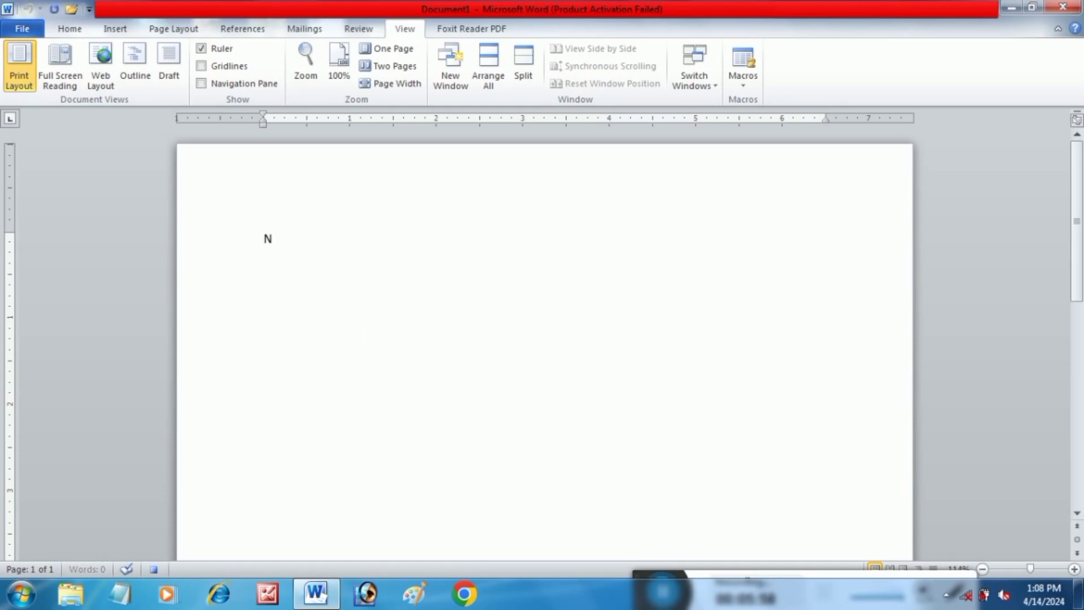
{"action": "type", "text": "ame........................................"}
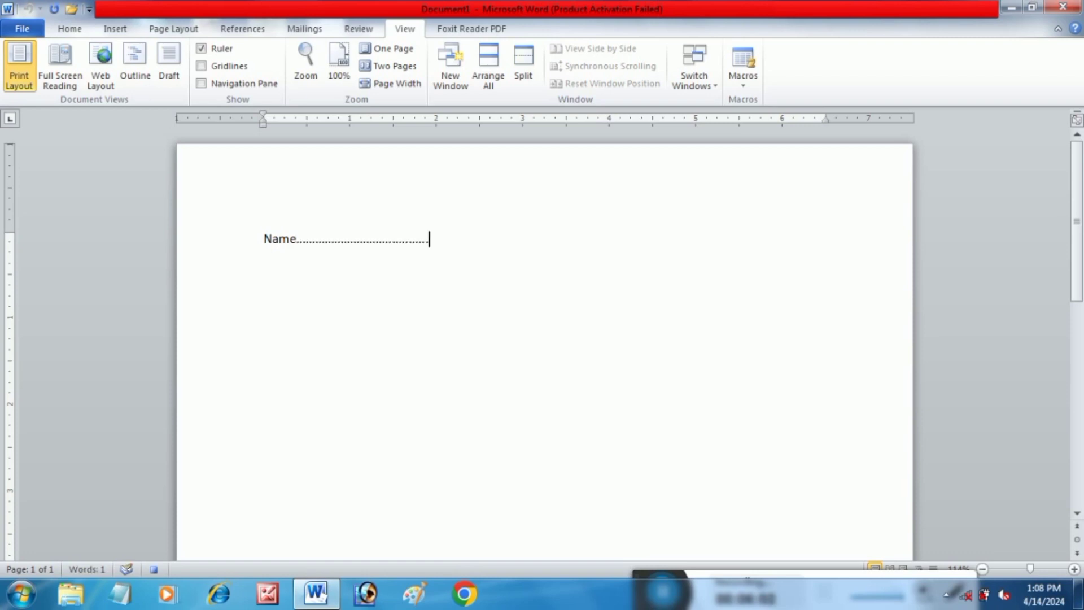
{"action": "type", "text": "."}
{"action": "key", "text": "Return"}
{"action": "type", "text": "Fahter"}
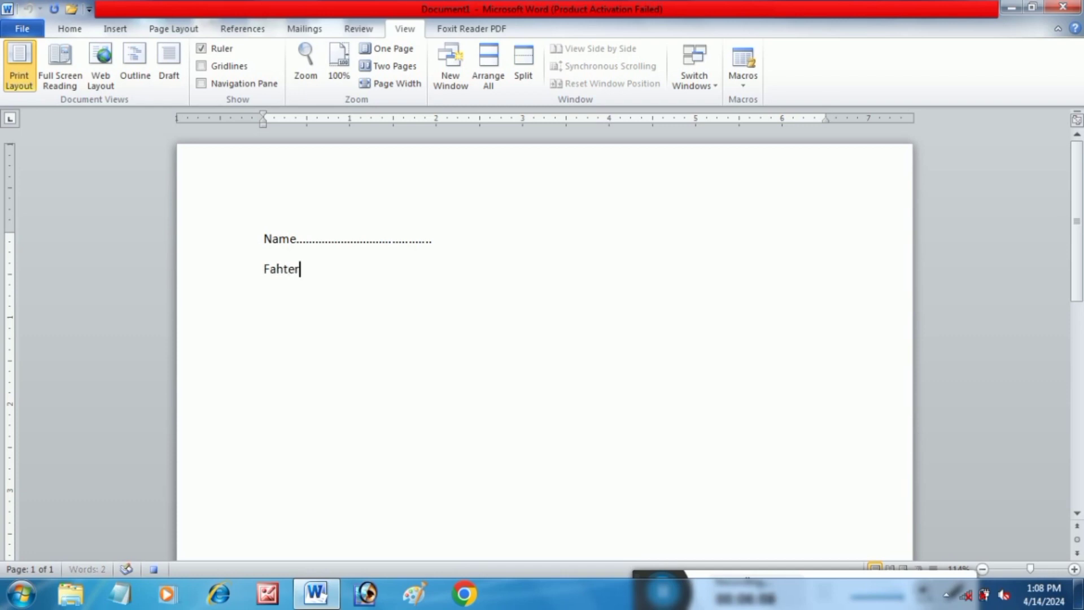
{"action": "type", "text": "'s Na"}
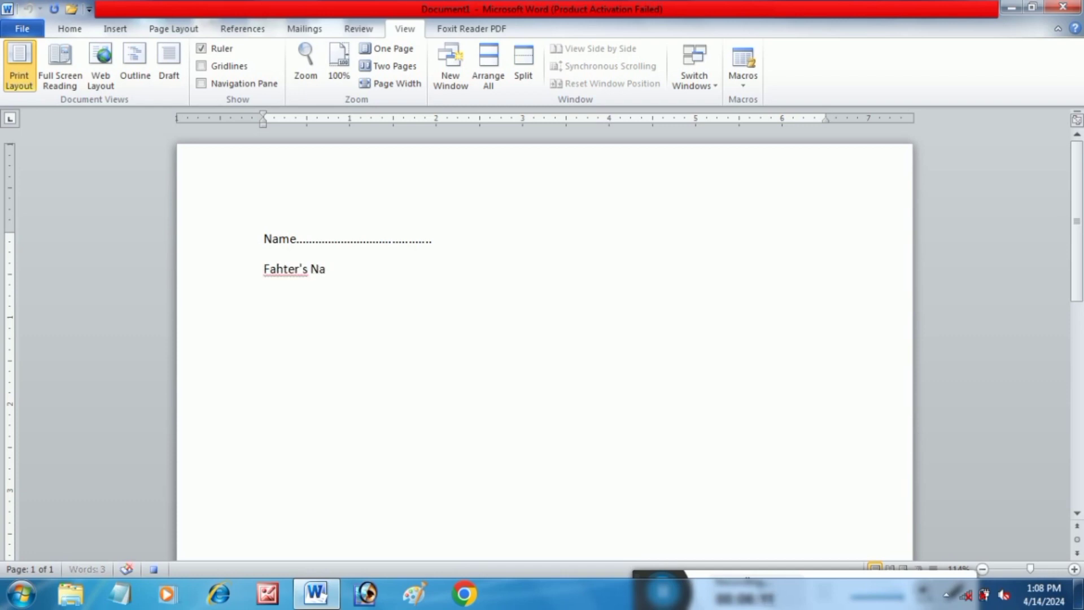
{"action": "type", "text": "me...................."}
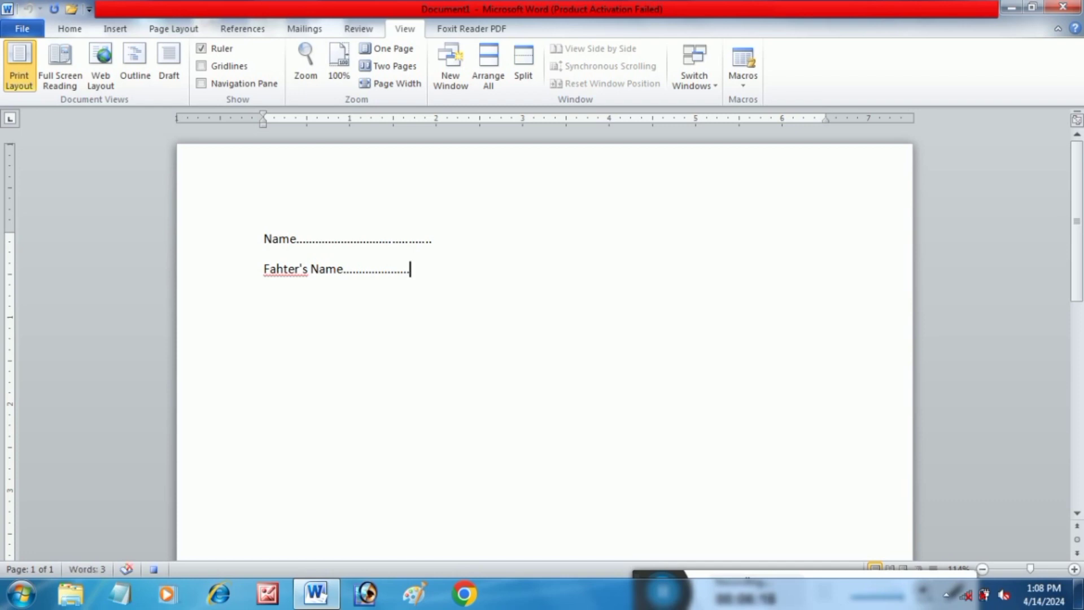
{"action": "type", "text": "....."}
Add the form lines "mother's Name" and "Address" on separate lines, each followed by a dotted fill-in line
{"action": "key", "text": "Return"}
{"action": "type", "text": "mother's N"}
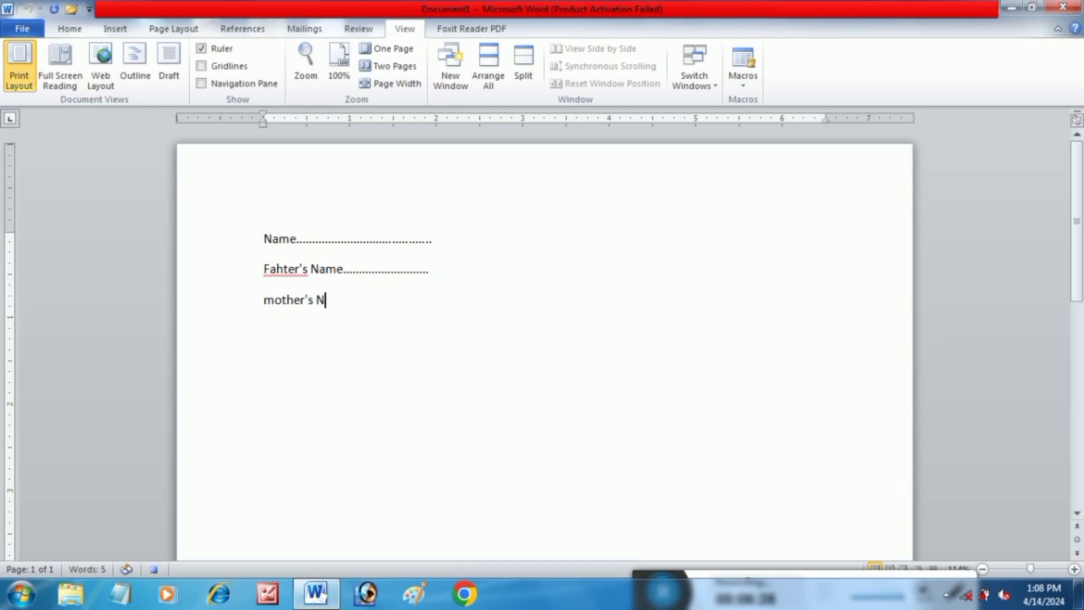
{"action": "type", "text": "ame........................"}
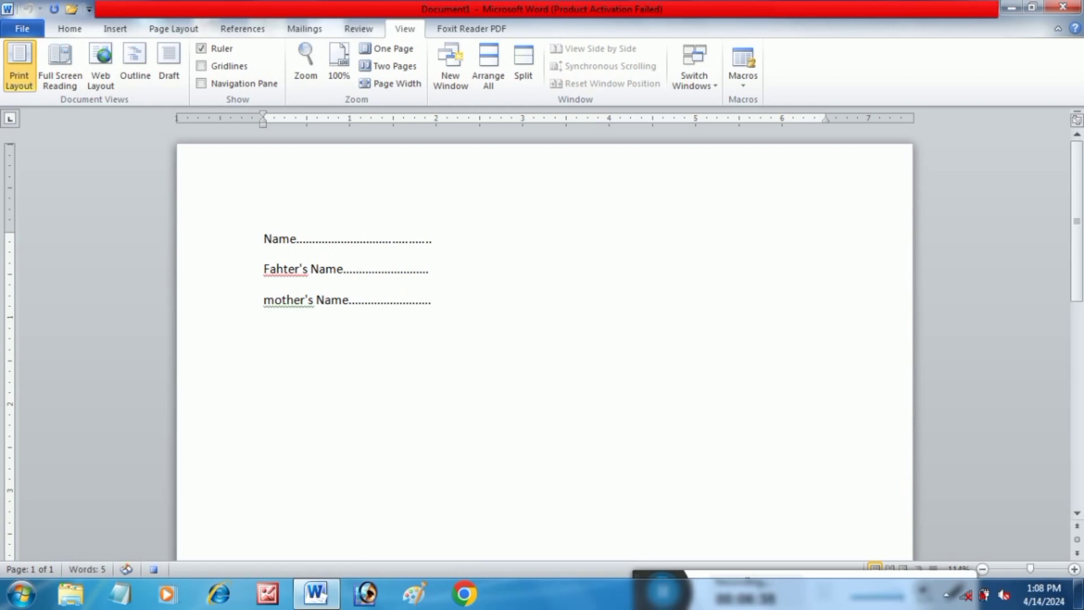
{"action": "key", "text": "Return"}
{"action": "type", "text": "Address............................."}
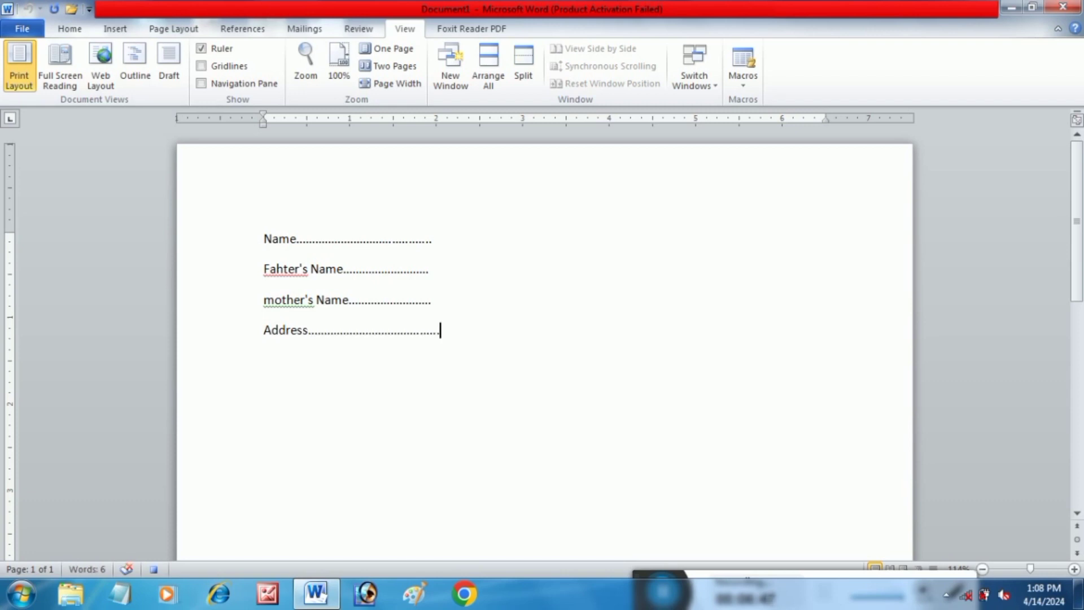
Add the form lines "Course Name" and "Mob" below the address, each followed by a dotted fill-in line
{"action": "key", "text": "Return"}
{"action": "type", "text": "Course"}
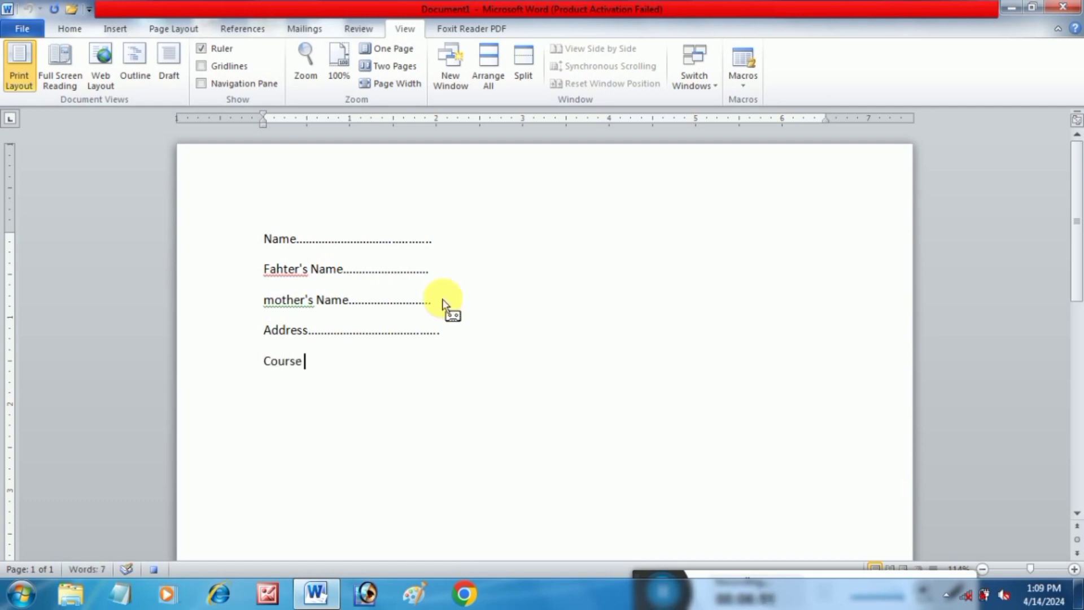
{"action": "type", "text": " N"}
{"action": "key", "text": "BackSpace"}
{"action": "type", "text": "Na"}
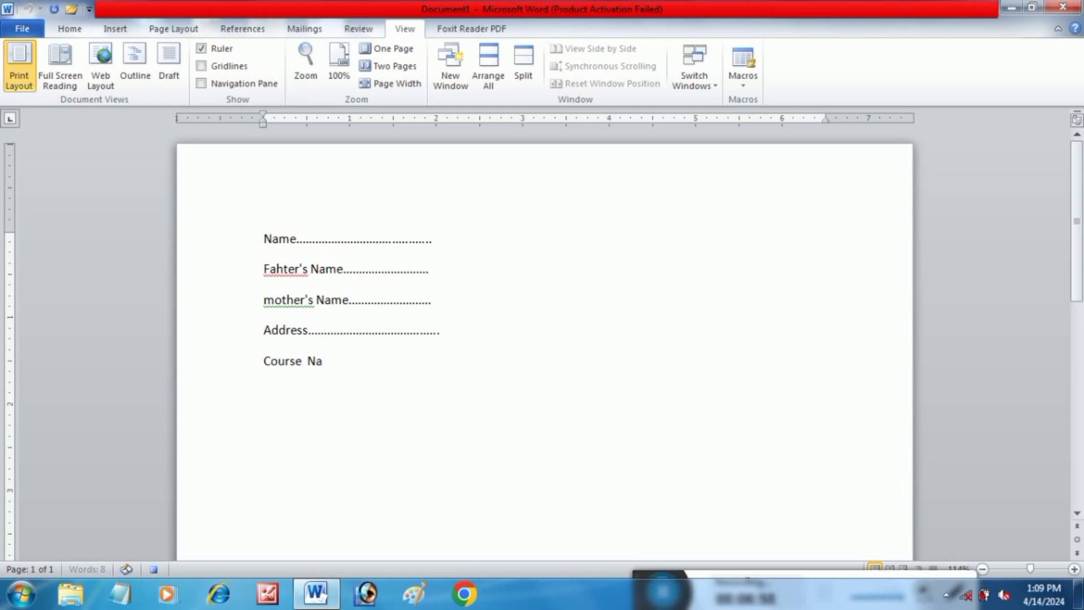
{"action": "type", "text": "me..............................."}
{"action": "key", "text": "Return"}
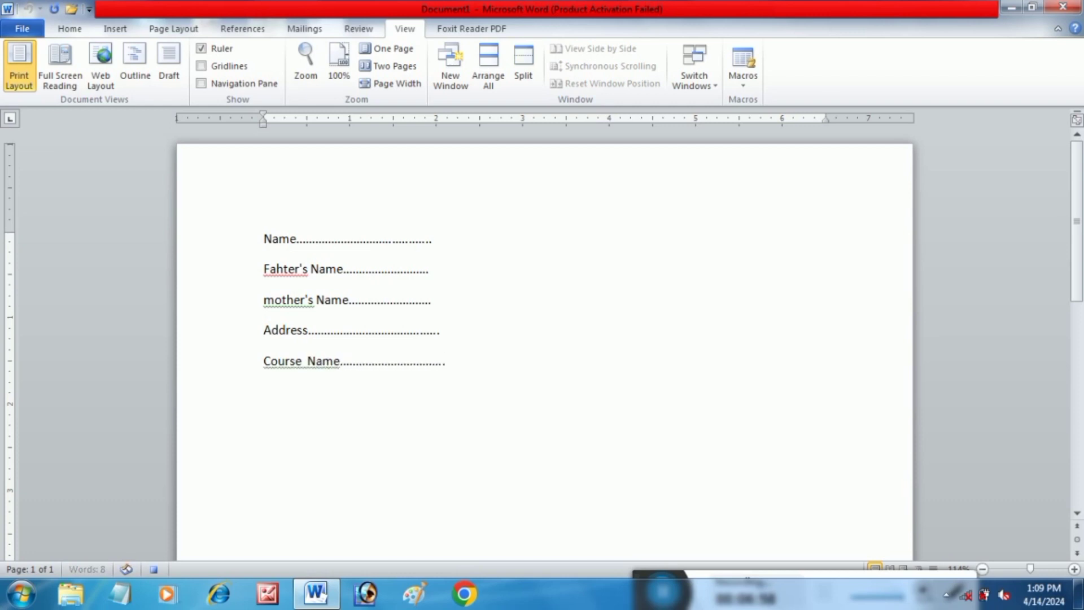
{"action": "type", "text": "Mob"}
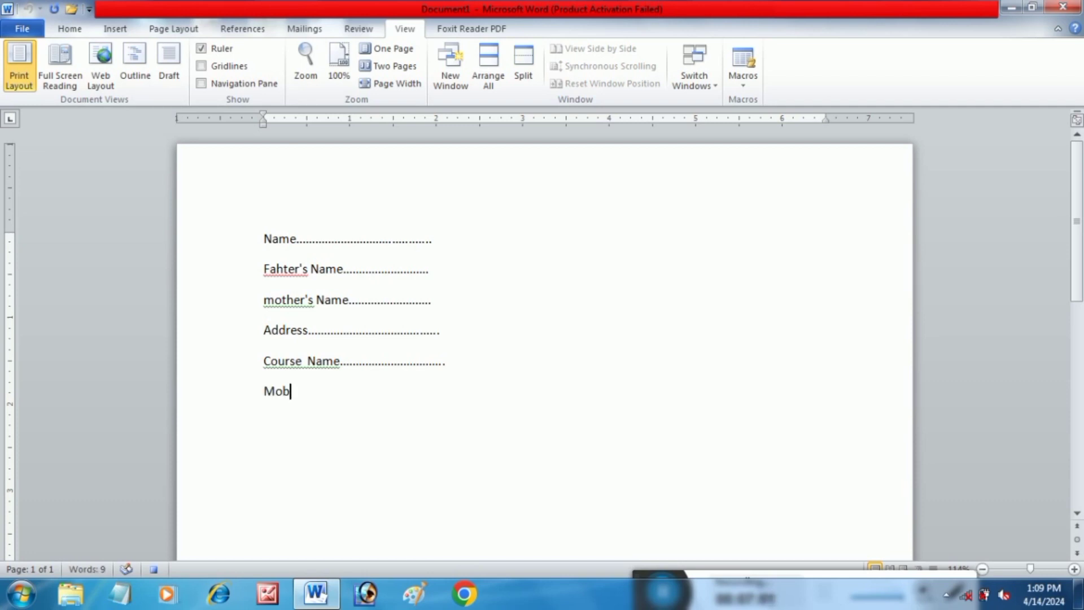
{"action": "type", "text": "..............................................."}
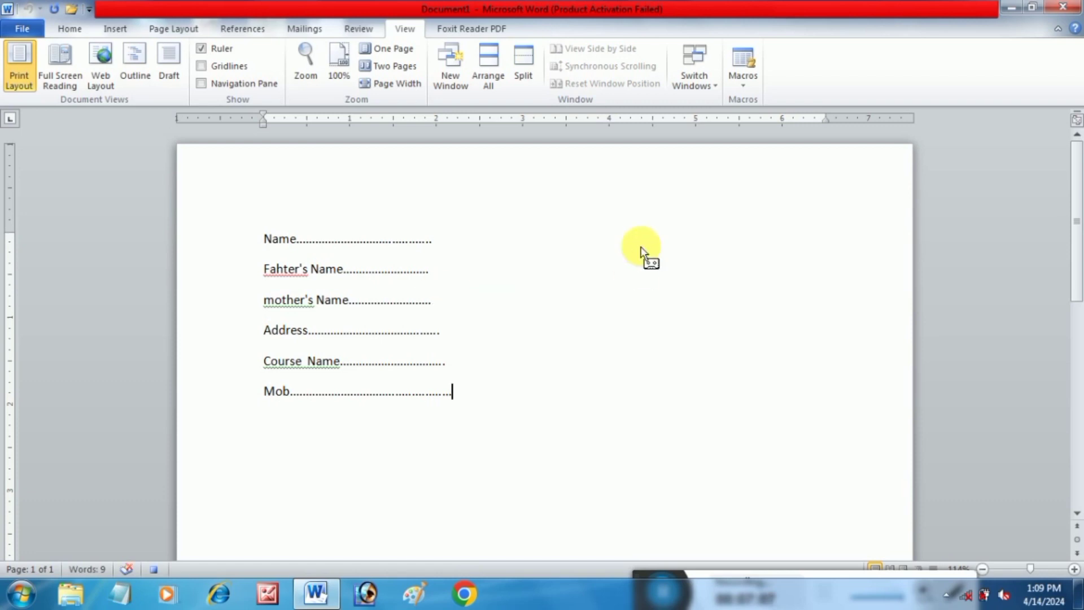
Stop recording the macro and run it to insert a second copy of the six form lines below the first
{"action": "left_click", "coordinate": [745, 87]}
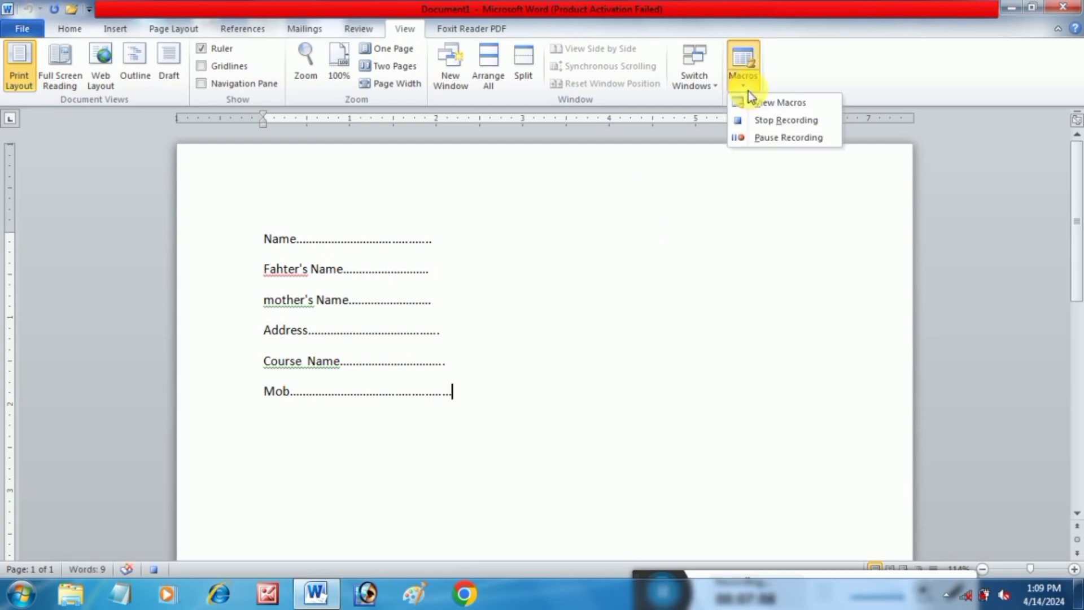
{"action": "left_click", "coordinate": [743, 121]}
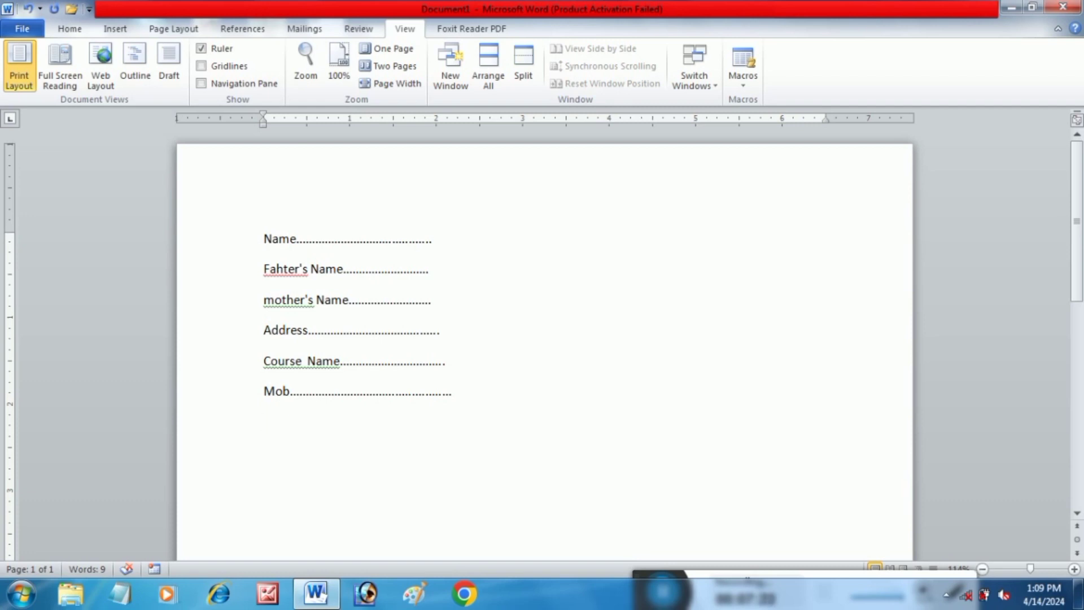
{"action": "key", "text": "ctrl+v"}
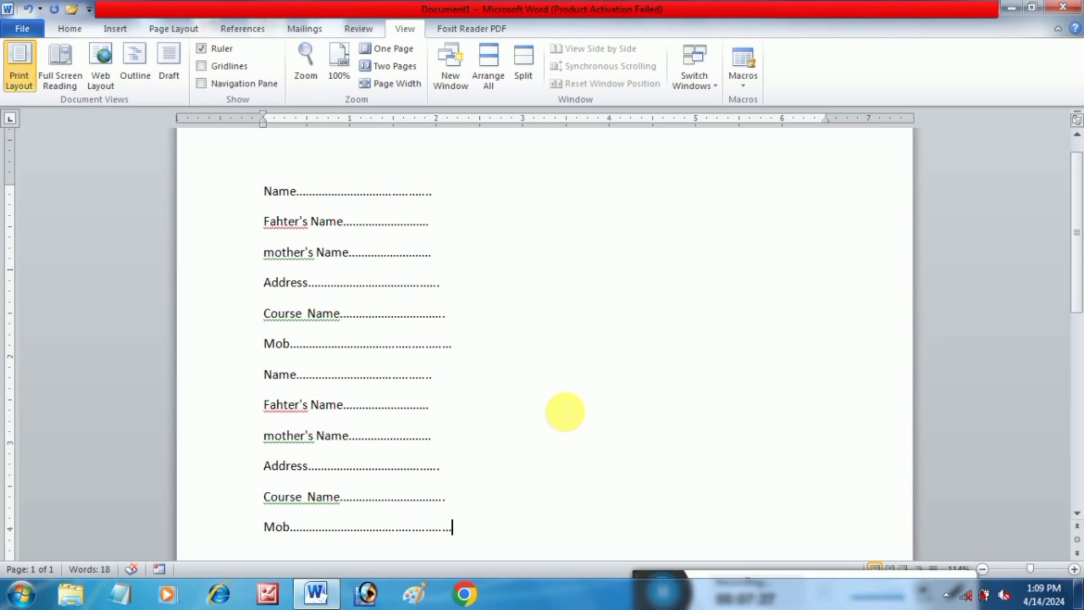
Try inserting the other stored block of form details, ending in "Mobile No", at the end of the second Mob line
{"action": "scroll", "coordinate": [565, 411], "scroll_direction": "down", "scroll_amount": 3}
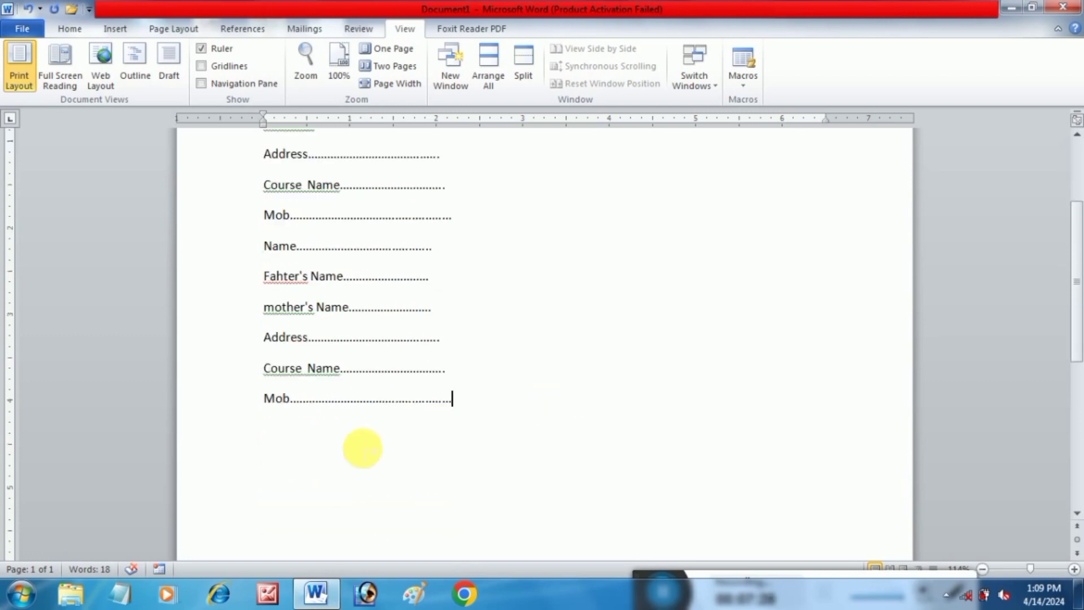
{"action": "left_click", "coordinate": [298, 438]}
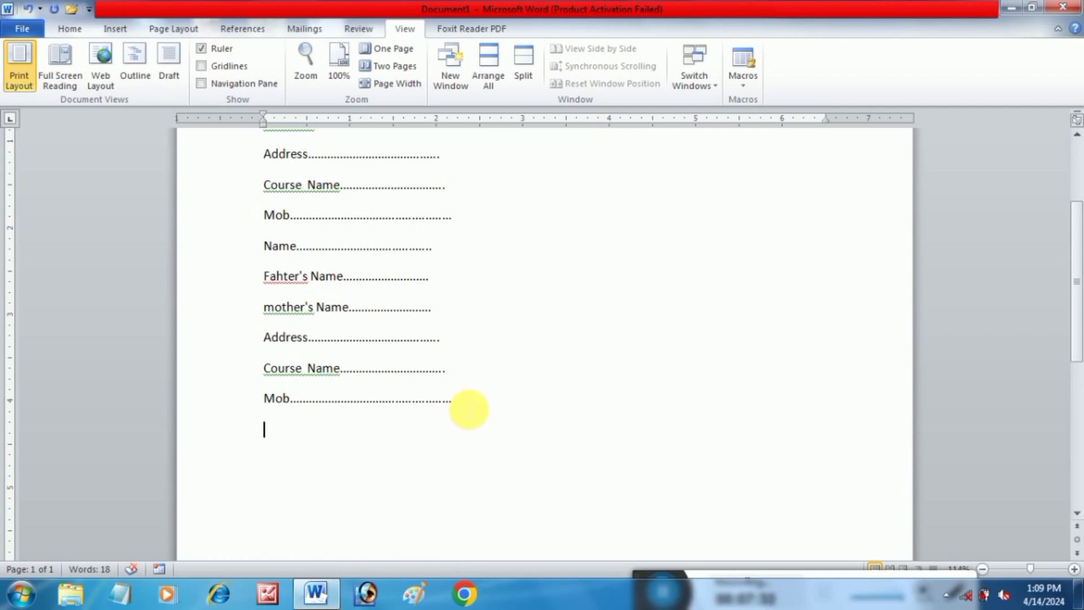
{"action": "key", "text": "BackSpace"}
{"action": "key", "text": "ctrl+v"}
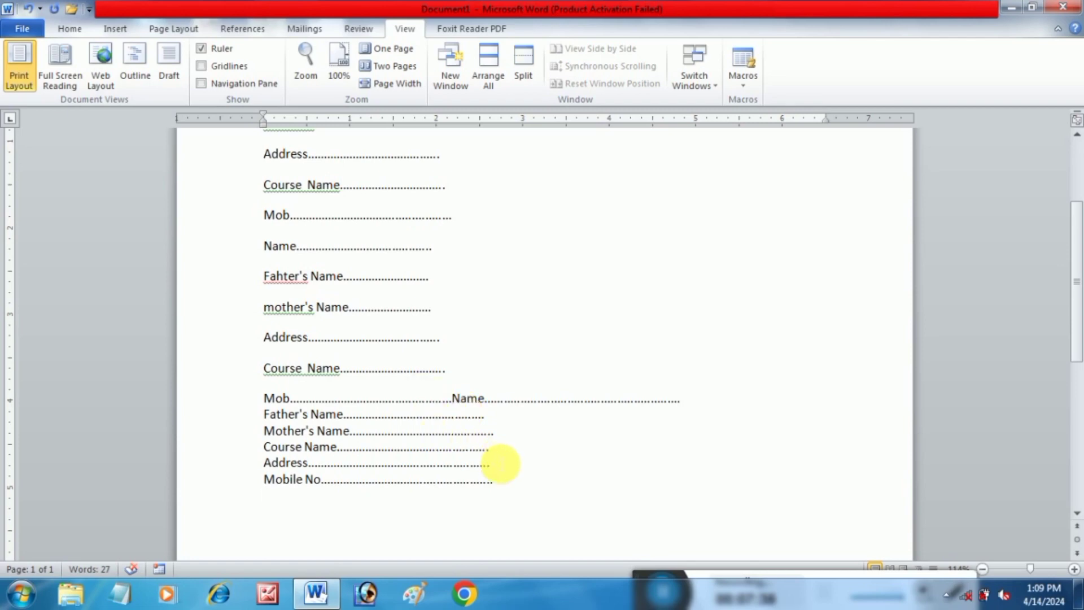
Undo the other inserted block of form details and the second copy's Mob line
{"action": "key", "text": "ctrl+z"}
{"action": "key", "text": "ctrl+z"}
{"action": "key", "text": "ctrl+z"}
{"action": "key", "text": "ctrl+z"}
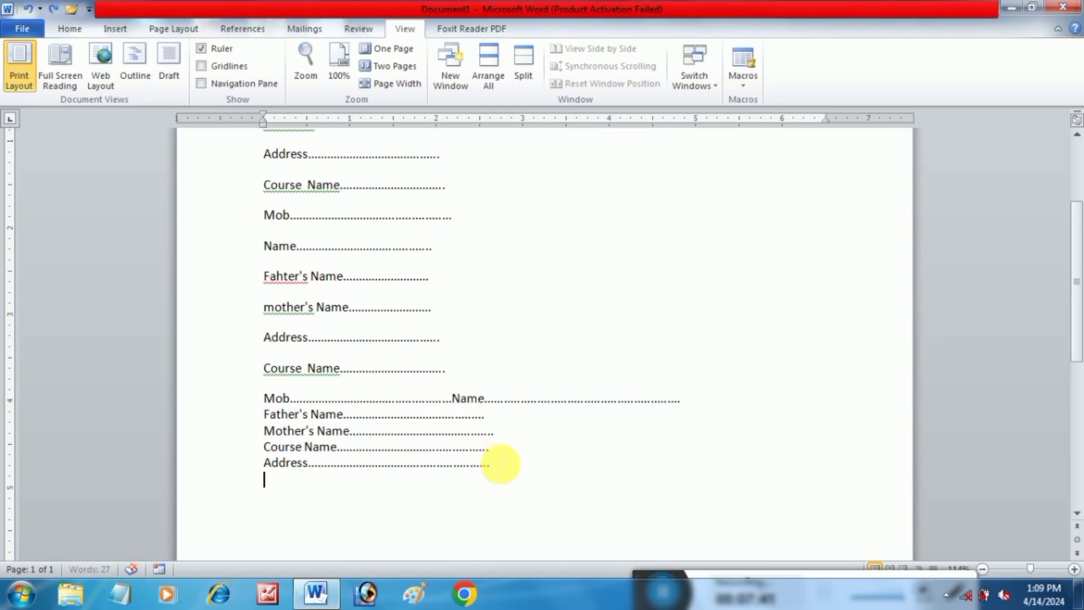
{"action": "key", "text": "ctrl+z"}
{"action": "key", "text": "ctrl+z"}
{"action": "key", "text": "ctrl+z"}
{"action": "key", "text": "ctrl+z"}
{"action": "key", "text": "ctrl+z"}
{"action": "key", "text": "ctrl+z"}
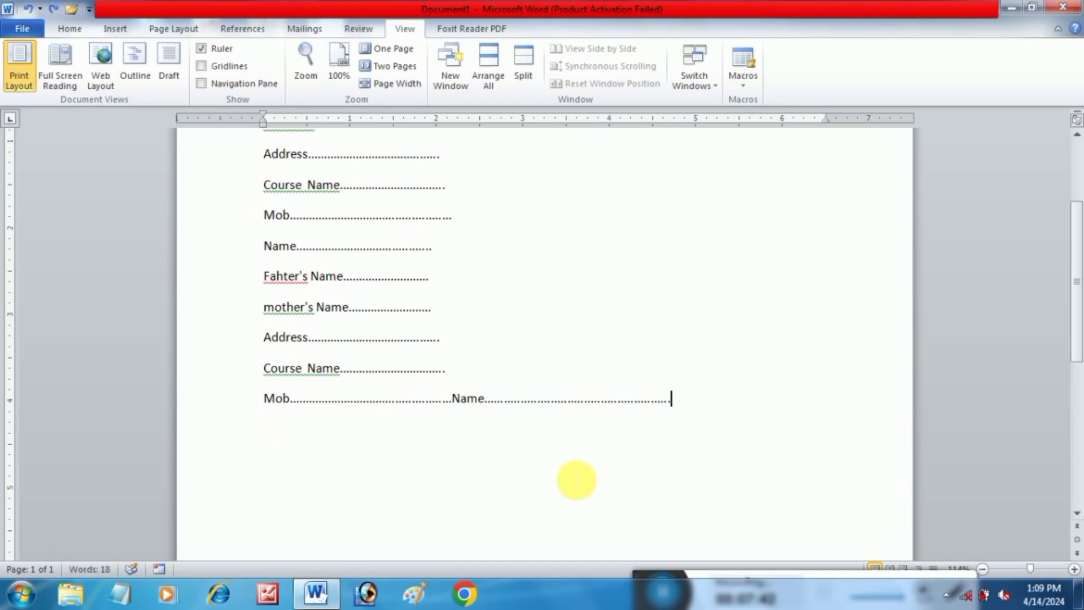
{"action": "key", "text": "ctrl+z"}
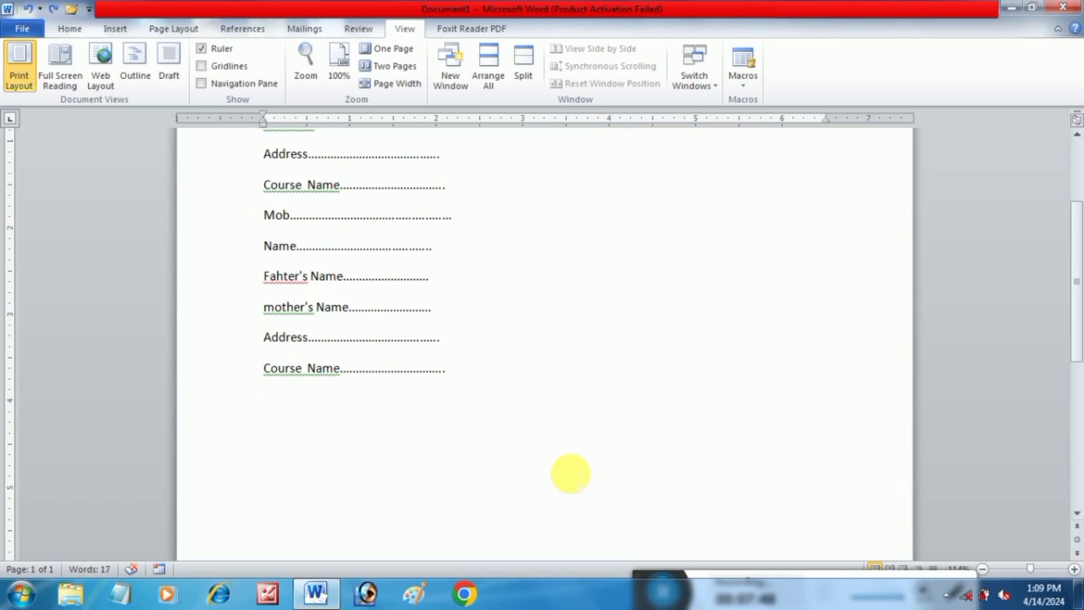
Insert three copies of the stored form block ending in "Mobile No" below the last Course Name line
{"action": "key", "text": "ctrl+y"}
{"action": "key", "text": "ctrl+y"}
{"action": "key", "text": "ctrl+y"}
{"action": "key", "text": "ctrl+y"}
{"action": "key", "text": "ctrl+y"}
{"action": "key", "text": "ctrl+y"}
{"action": "key", "text": "ctrl+y"}
{"action": "key", "text": "ctrl+y"}
{"action": "key", "text": "ctrl+y"}
{"action": "key", "text": "ctrl+y"}
{"action": "key", "text": "ctrl+y"}
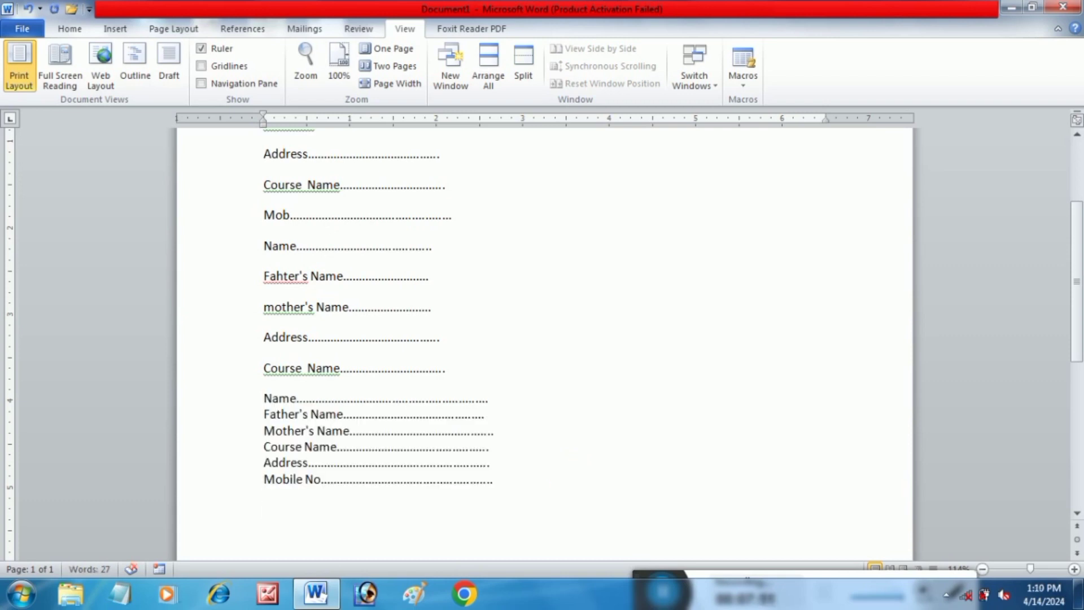
{"action": "key", "text": "ctrl+v"}
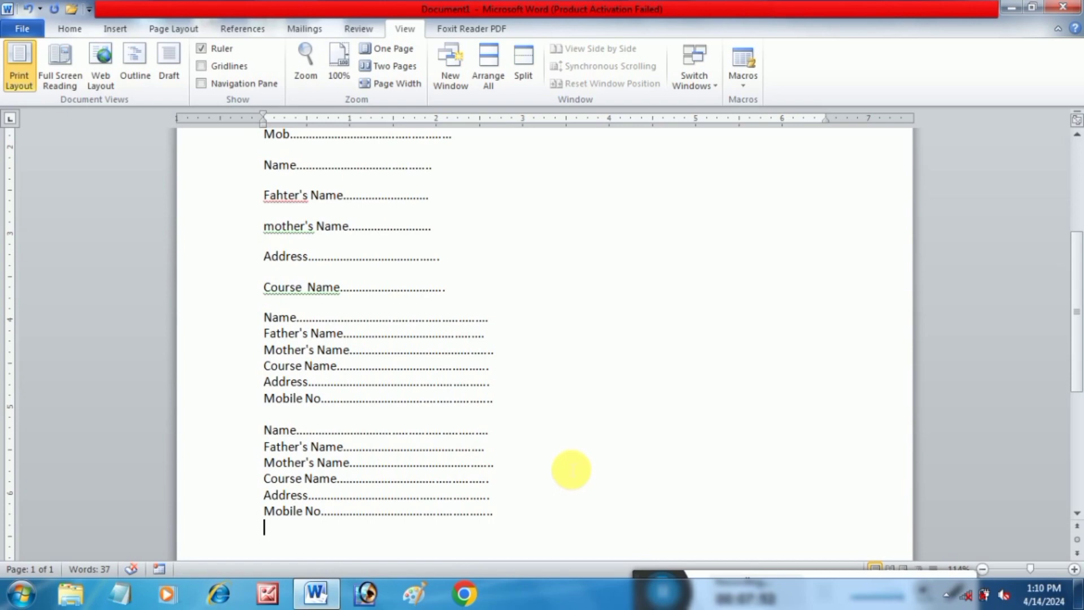
{"action": "scroll", "coordinate": [571, 470], "scroll_direction": "down", "scroll_amount": 2}
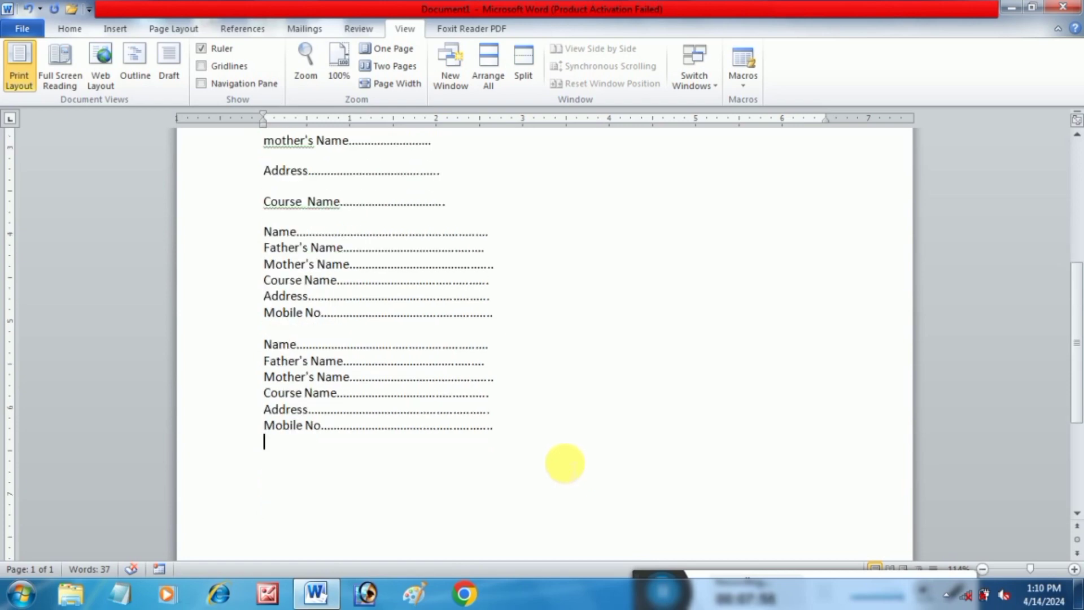
{"action": "key", "text": "ctrl+v"}
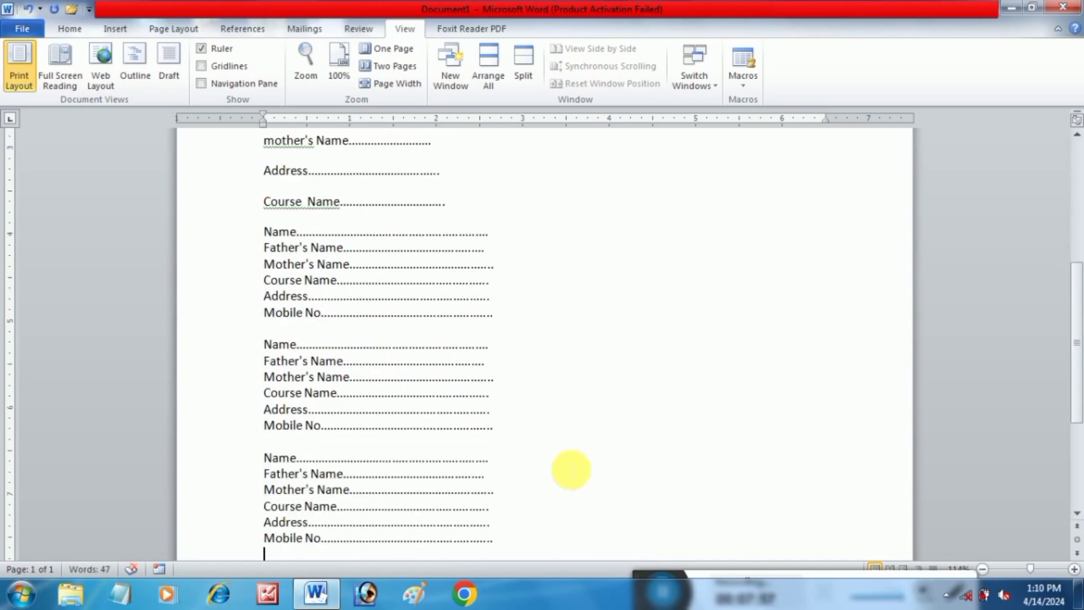
Insert the recorded six-line form block ending in "Mob" below the last Mobile No line
{"action": "key", "text": "Return"}
{"action": "key", "text": "ctrl+v"}
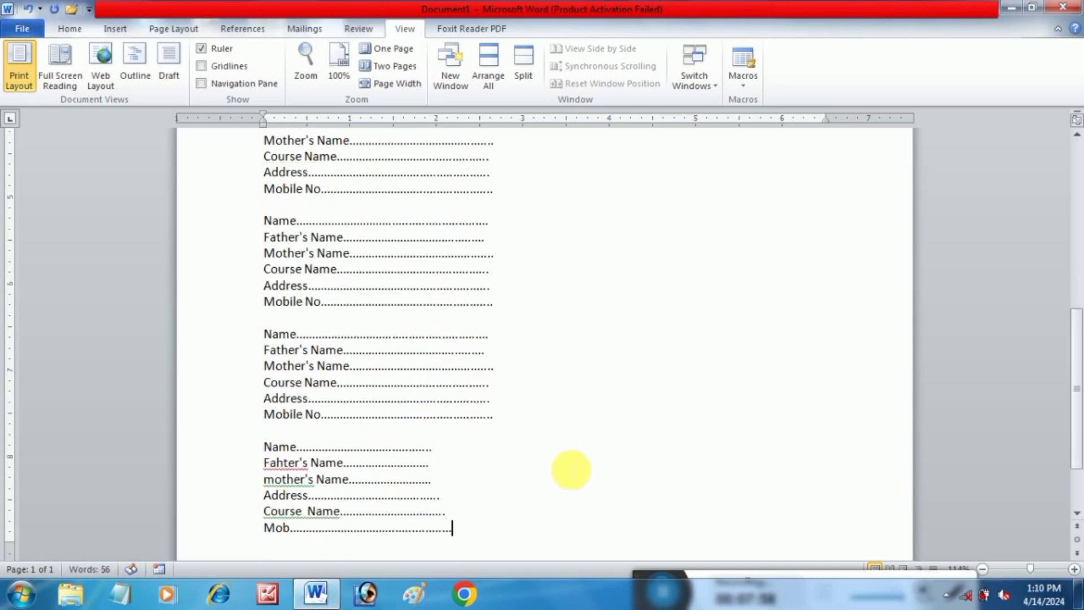
{"action": "scroll", "coordinate": [567, 462], "scroll_direction": "down", "scroll_amount": 2}
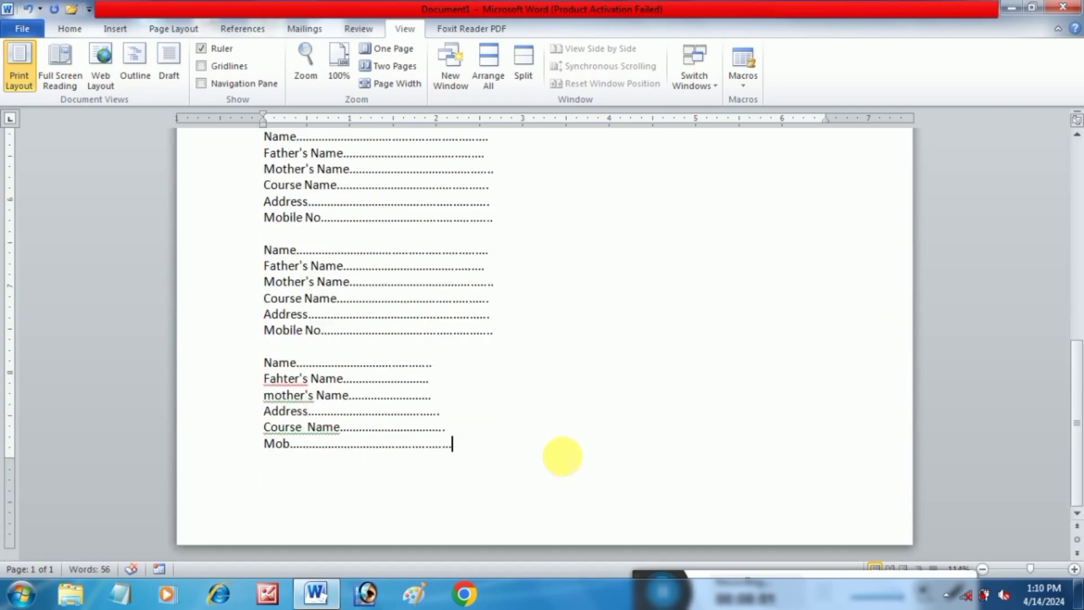
Capitalize "Mother's" in the first form block and remove the extra space in its "Course Name" label
{"action": "scroll", "coordinate": [558, 404], "scroll_direction": "down", "scroll_amount": 6, "text": "ctrl"}
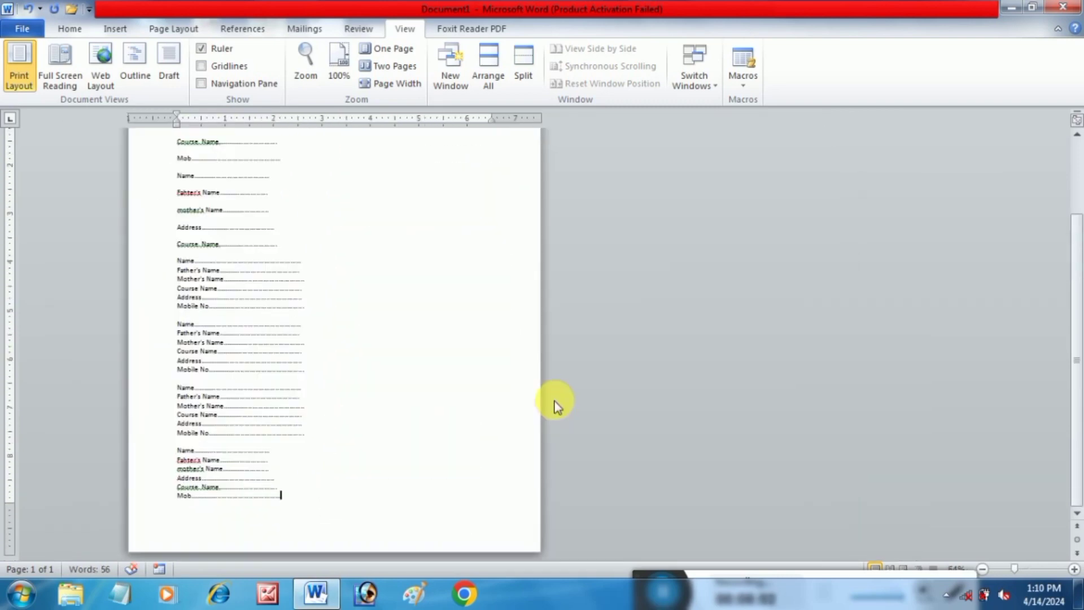
{"action": "scroll", "coordinate": [556, 404], "scroll_direction": "down", "scroll_amount": 2, "text": "ctrl"}
{"action": "scroll", "coordinate": [298, 368], "scroll_direction": "up", "scroll_amount": 5, "text": "ctrl"}
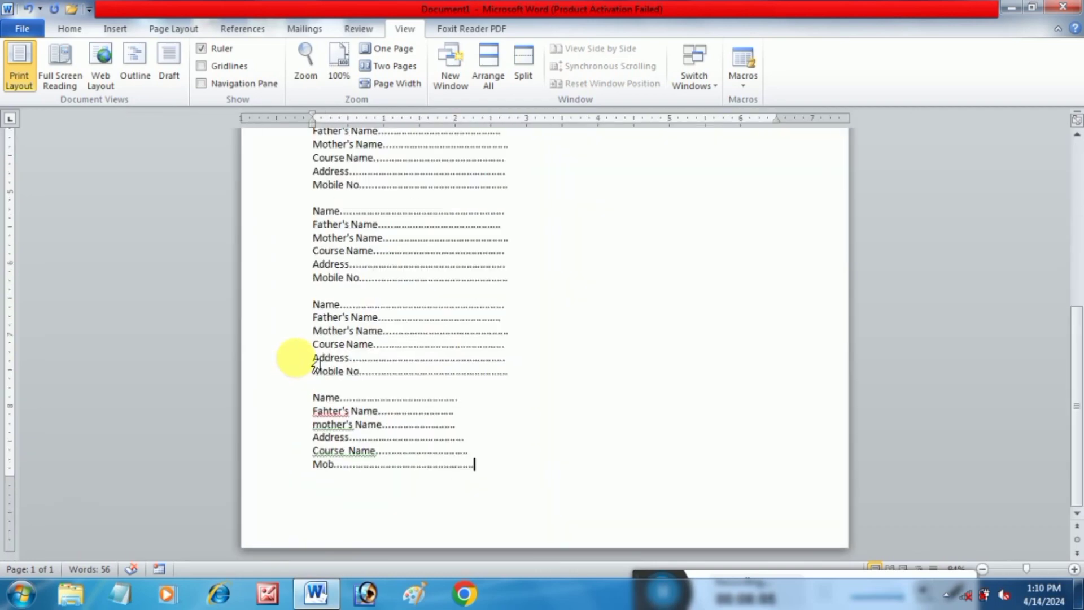
{"action": "scroll", "coordinate": [310, 358], "scroll_direction": "up", "scroll_amount": 3, "text": "ctrl"}
{"action": "scroll", "coordinate": [377, 299], "scroll_direction": "up", "scroll_amount": 6}
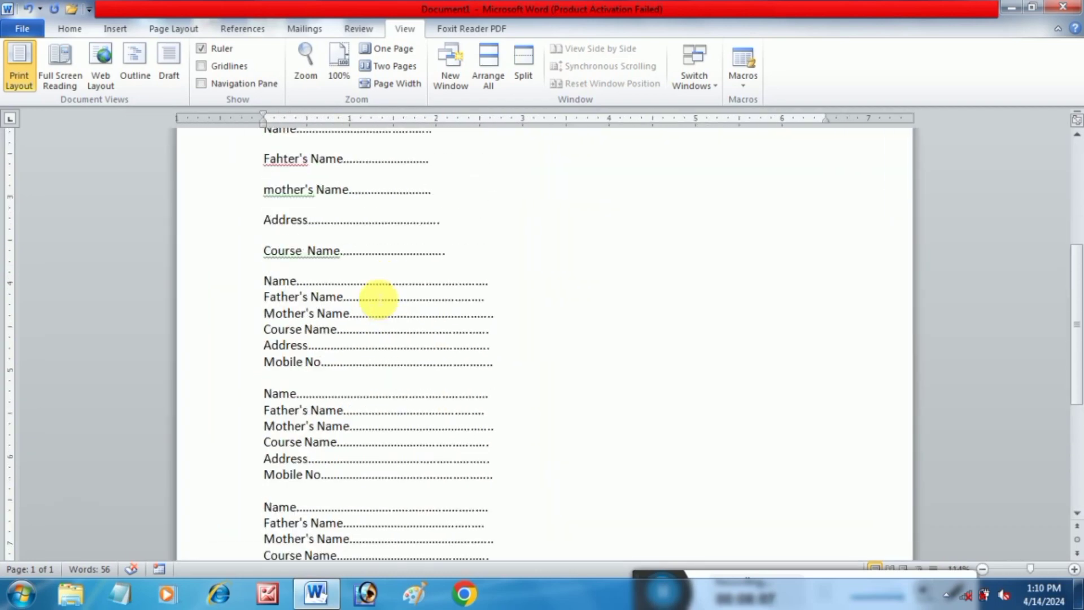
{"action": "scroll", "coordinate": [379, 299], "scroll_direction": "up", "scroll_amount": 7}
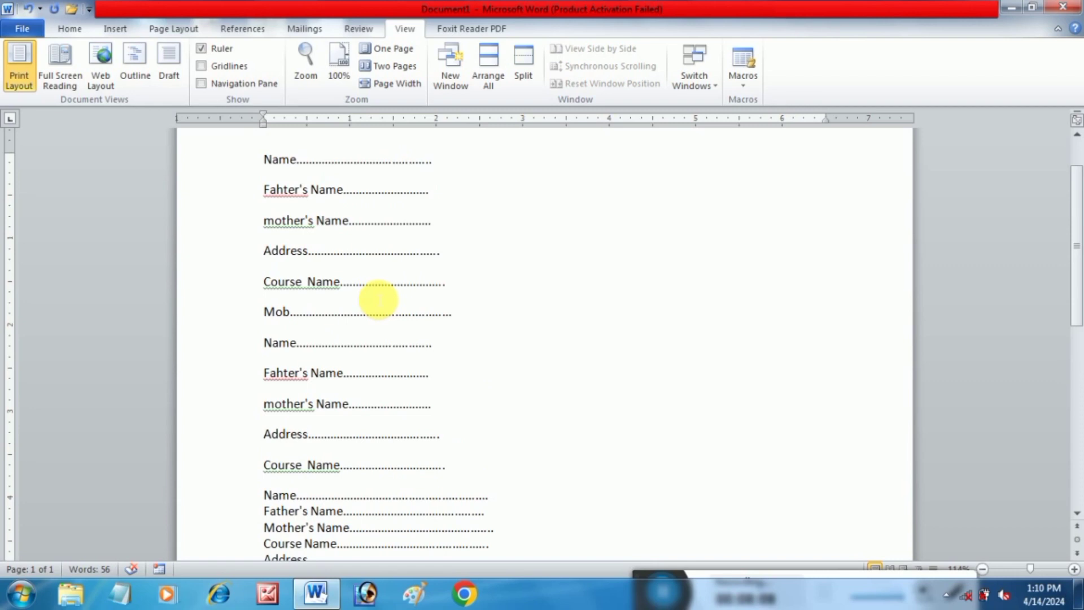
{"action": "left_click_drag", "start_coordinate": [264, 221], "coordinate": [273, 224]}
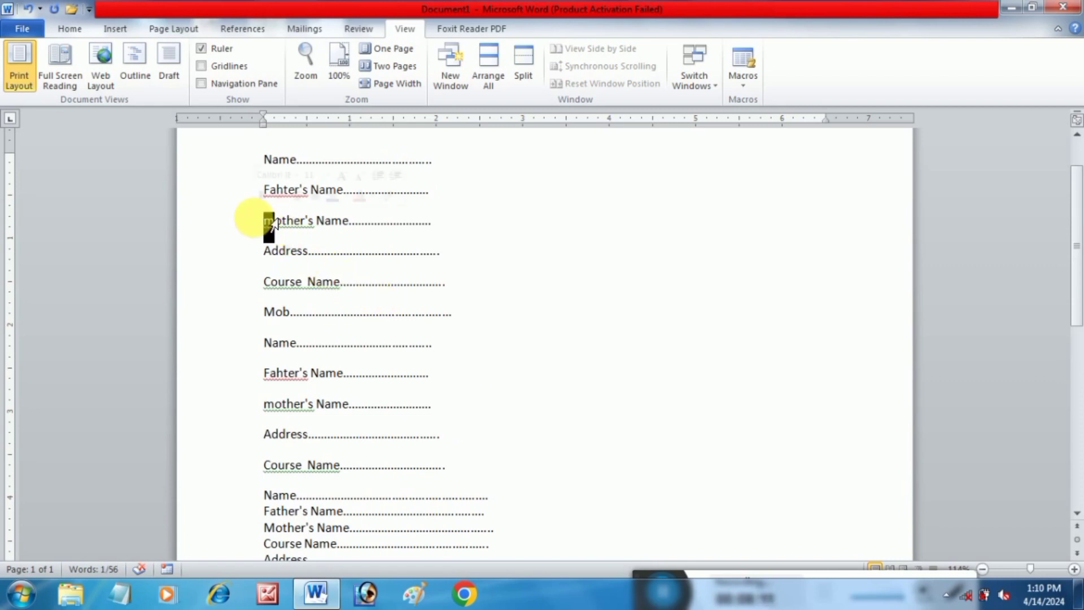
{"action": "type", "text": "M"}
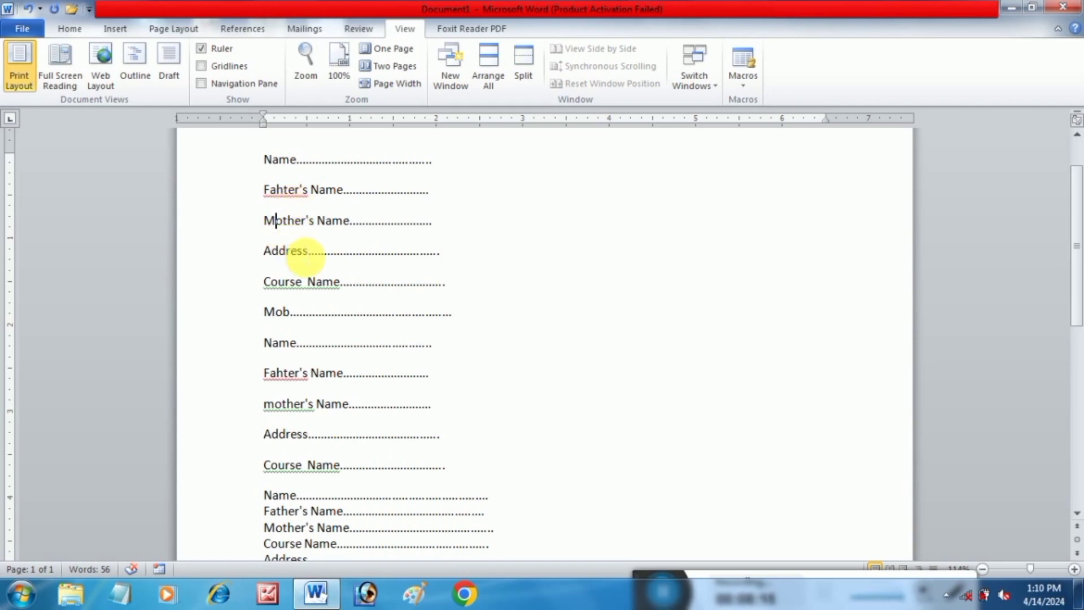
{"action": "left_click", "coordinate": [307, 289]}
{"action": "key", "text": "BackSpace"}
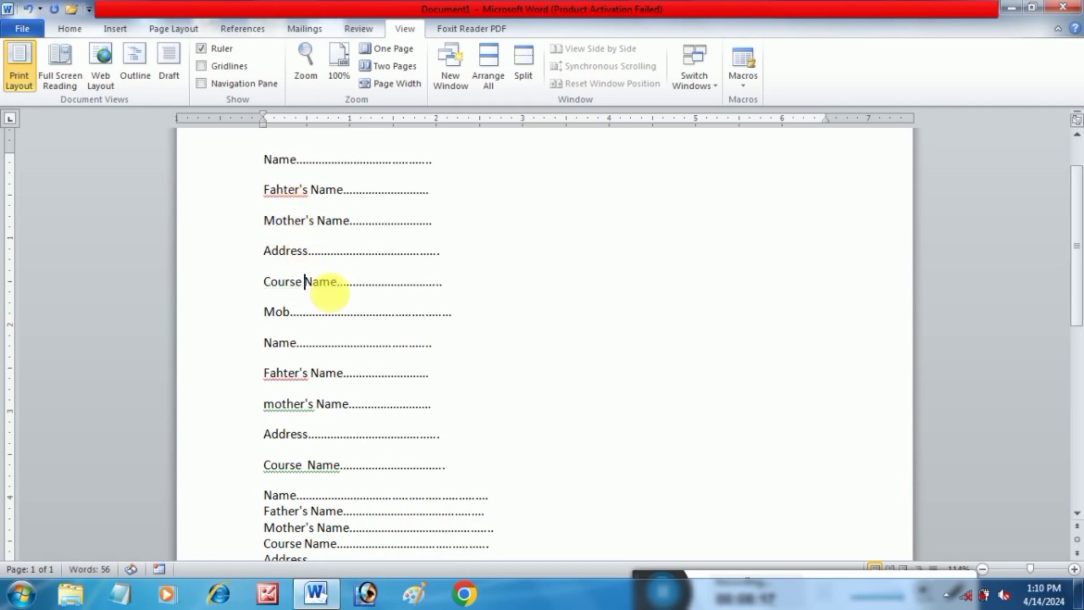
{"action": "left_click", "coordinate": [404, 282]}
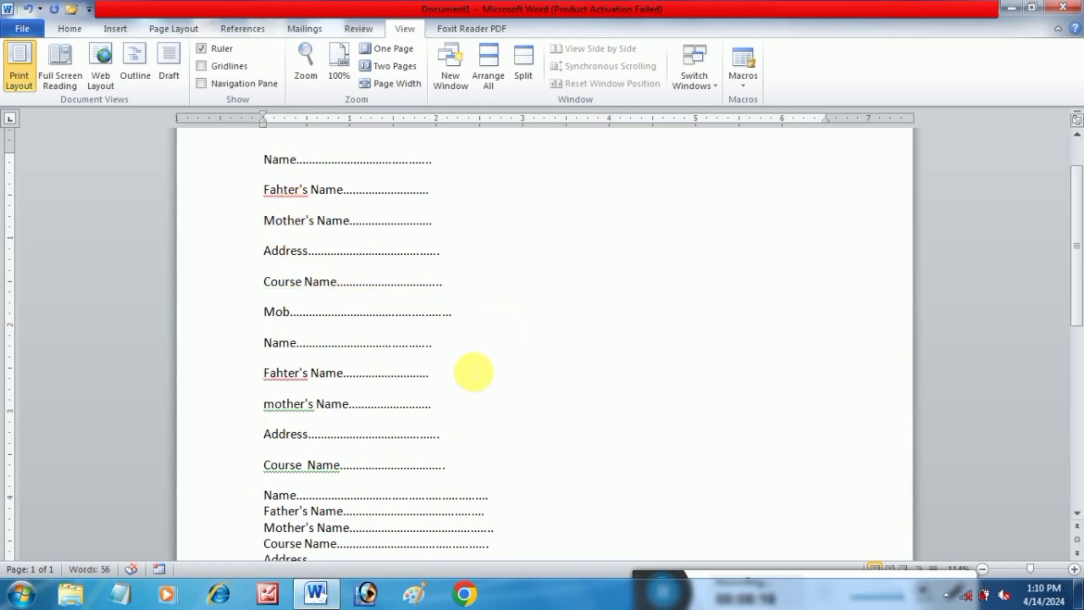
Replace the misspelled "Fahter's" in the second form block with "Father 's"
{"action": "left_click_drag", "start_coordinate": [307, 375], "coordinate": [265, 383]}
{"action": "type", "text": "Fathe"}
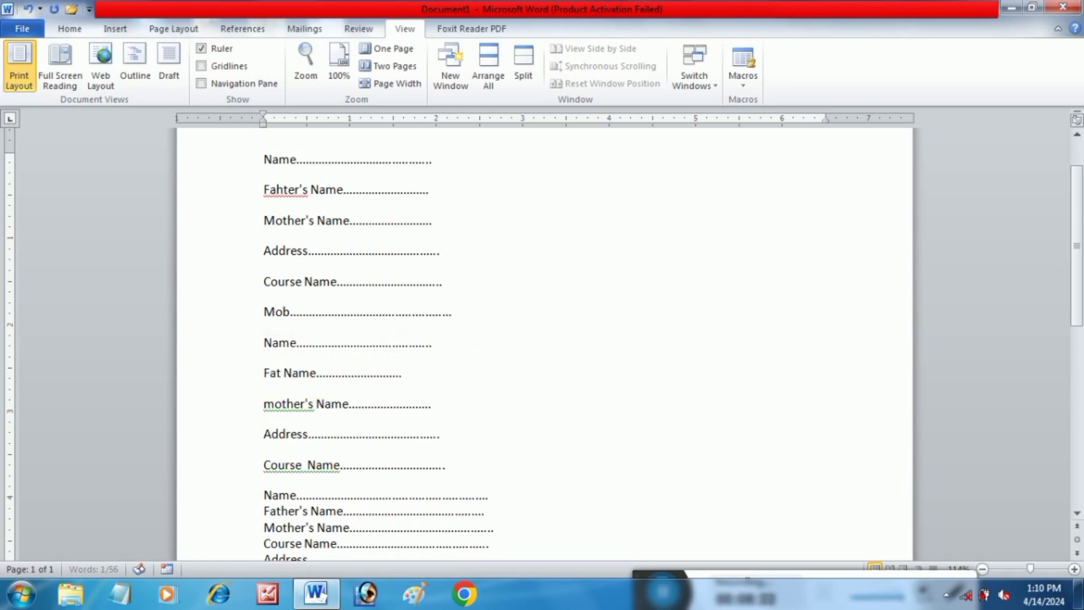
{"action": "type", "text": "r"}
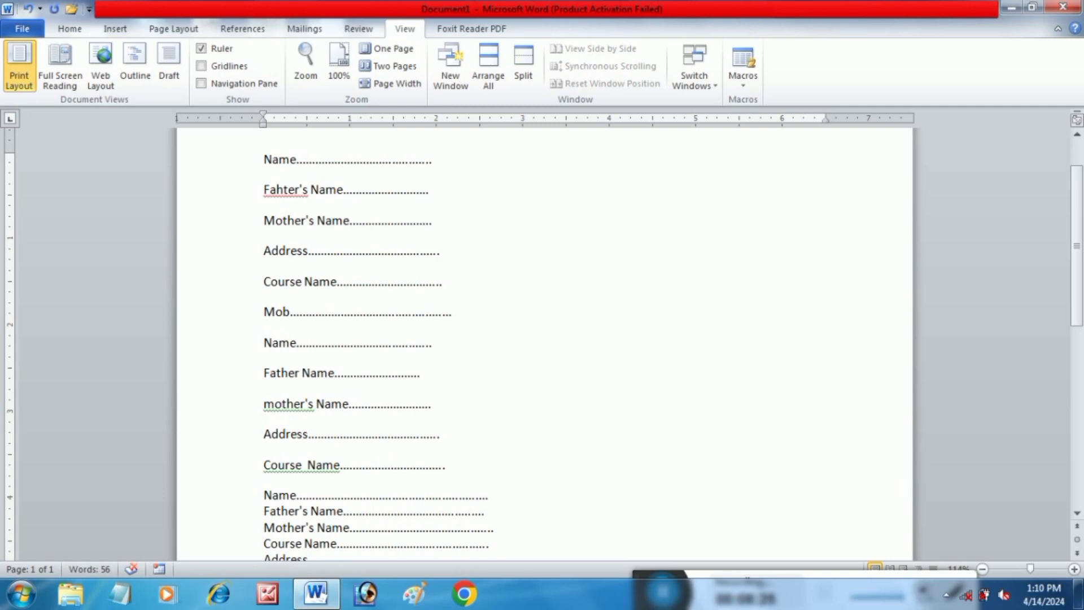
{"action": "type", "text": ";s"}
{"action": "key", "text": "BackSpace"}
{"action": "key", "text": "BackSpace"}
{"action": "key", "text": "BackSpace"}
{"action": "type", "text": "'s"}
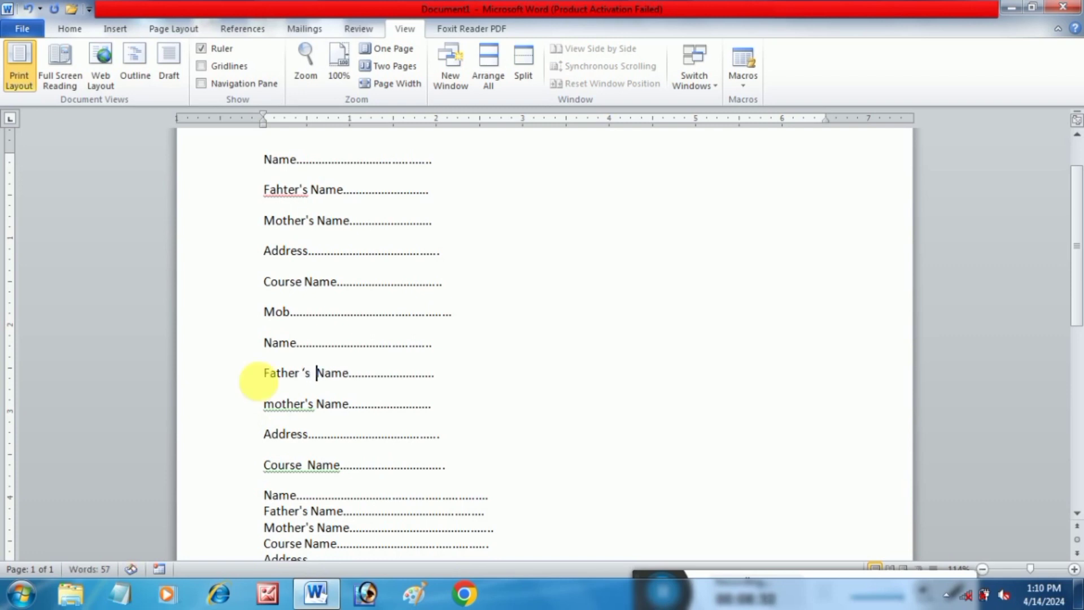
{"action": "left_click", "coordinate": [575, 367]}
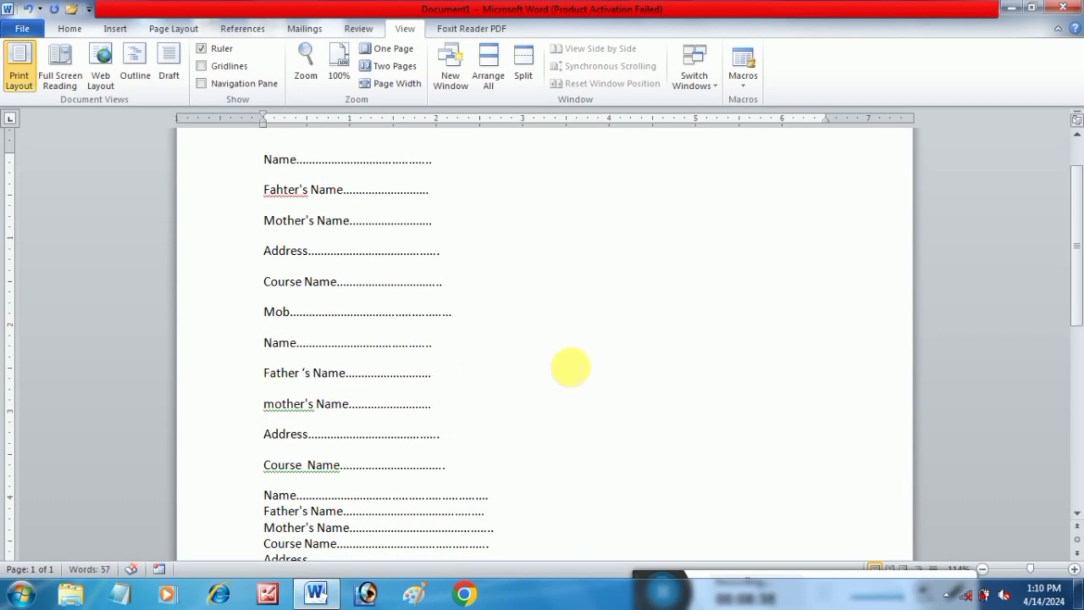
Delete the entire content of the document
{"action": "scroll", "coordinate": [587, 384], "scroll_direction": "down", "scroll_amount": 6}
{"action": "key", "text": "ctrl+a"}
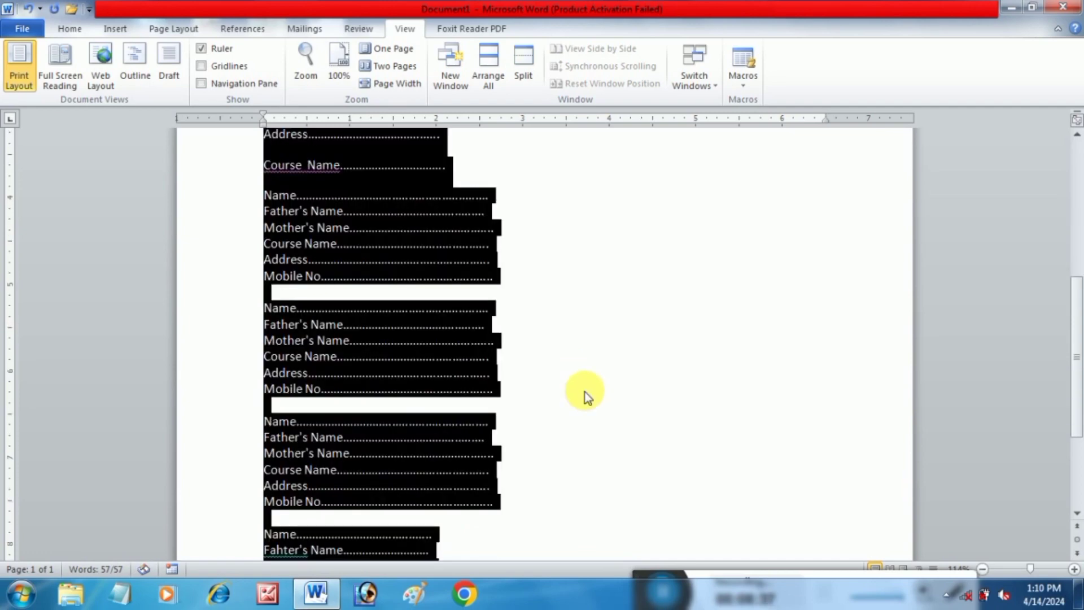
{"action": "key", "text": "Delete"}
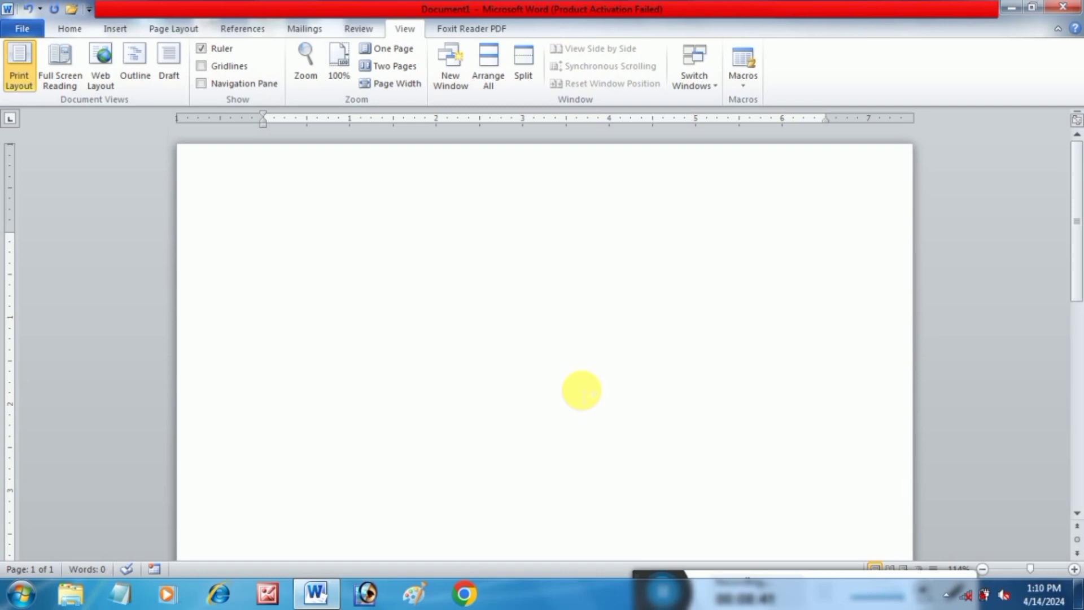
Enter a list of ten first names, one per line, from the start of the blank page
{"action": "type", "text": "Rajan"}
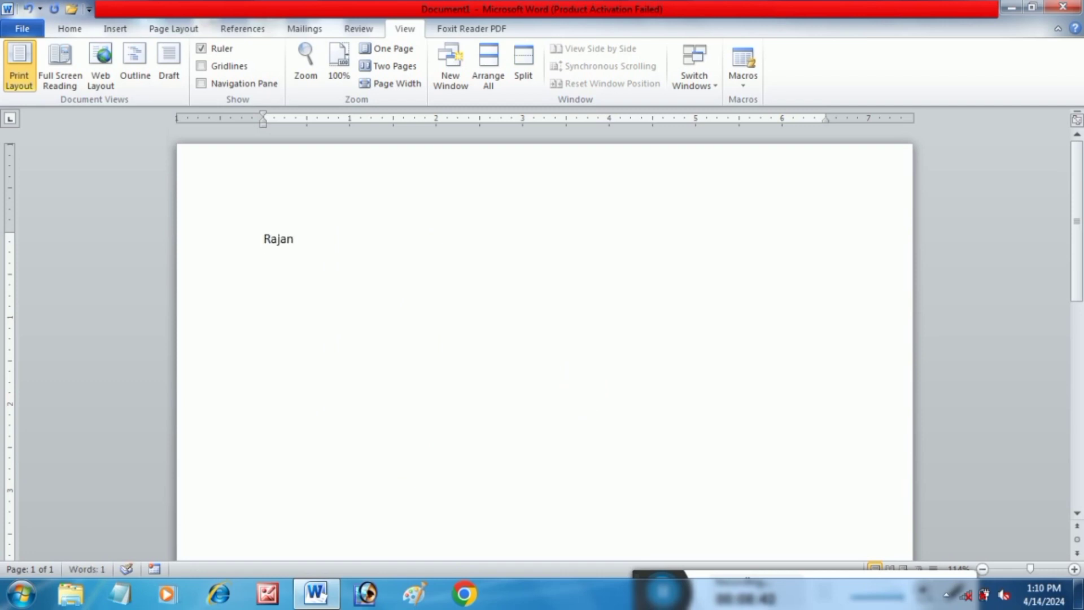
{"action": "key", "text": "Return"}
{"action": "type", "text": "Mohan"}
{"action": "key", "text": "Return"}
{"action": "type", "text": "Ranj"}
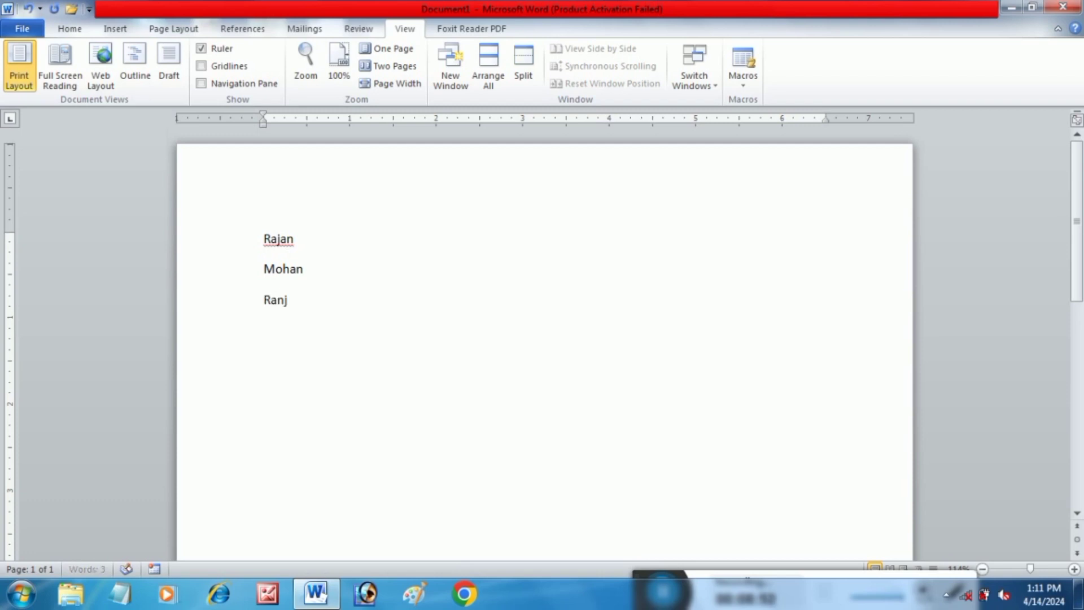
{"action": "type", "text": "eet"}
{"action": "key", "text": "Return"}
{"action": "type", "text": "Vimal "}
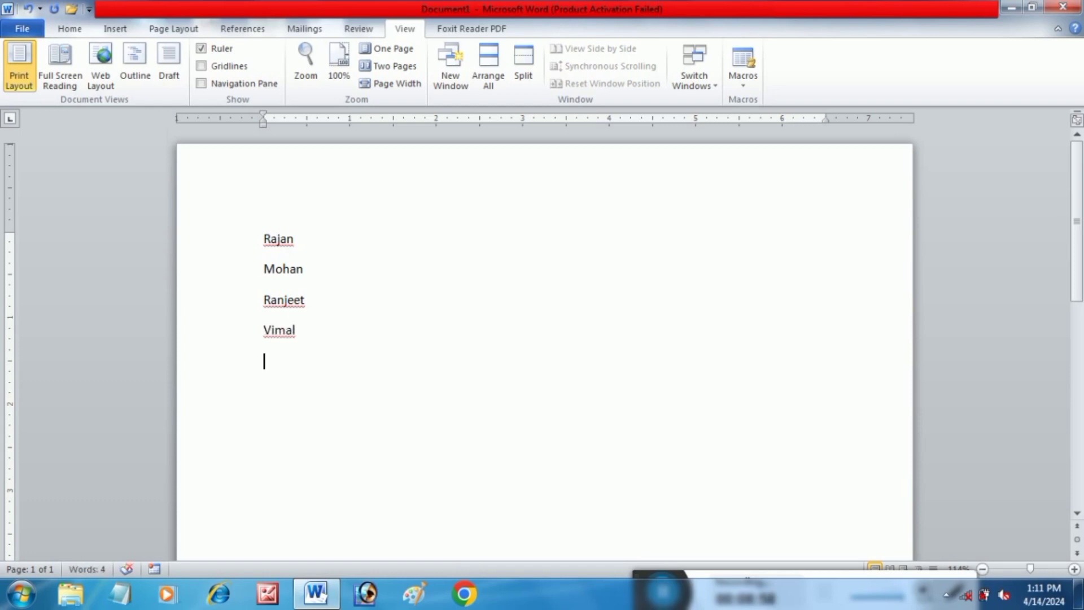
{"action": "type", "text": "Vikash"}
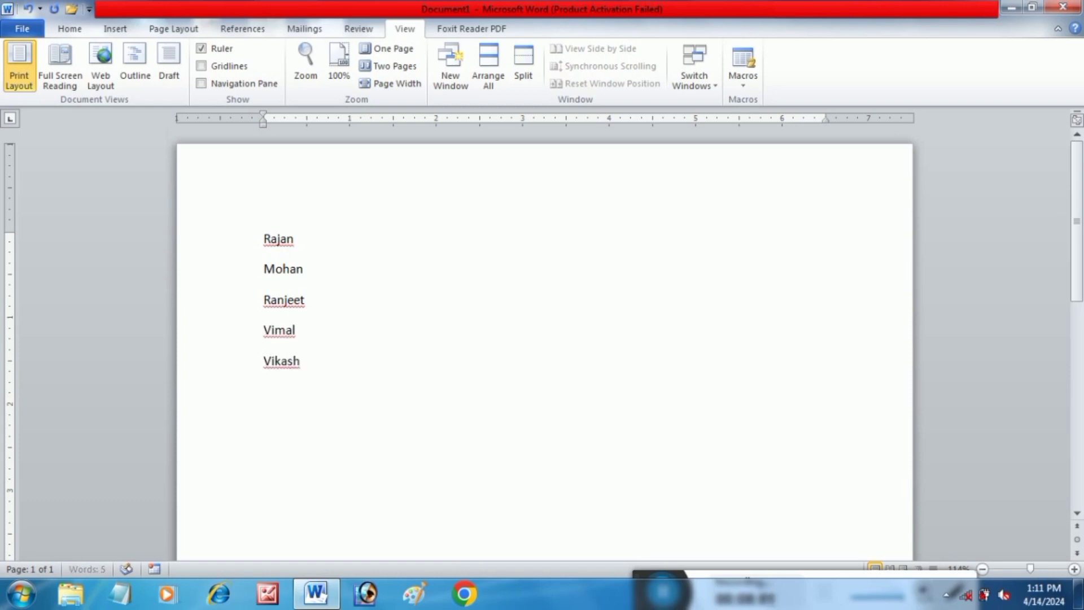
{"action": "key", "text": "Return"}
{"action": "type", "text": "Arun"}
{"action": "key", "text": "Return"}
{"action": "type", "text": "Vinod"}
{"action": "key", "text": "Return"}
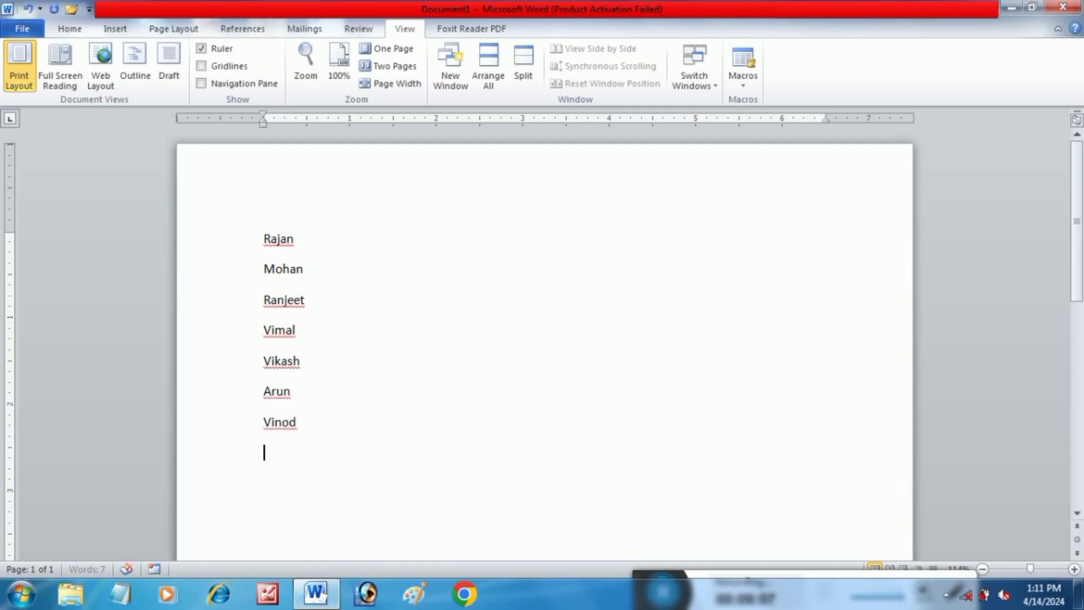
{"action": "type", "text": "Ashok"}
{"action": "key", "text": "Return"}
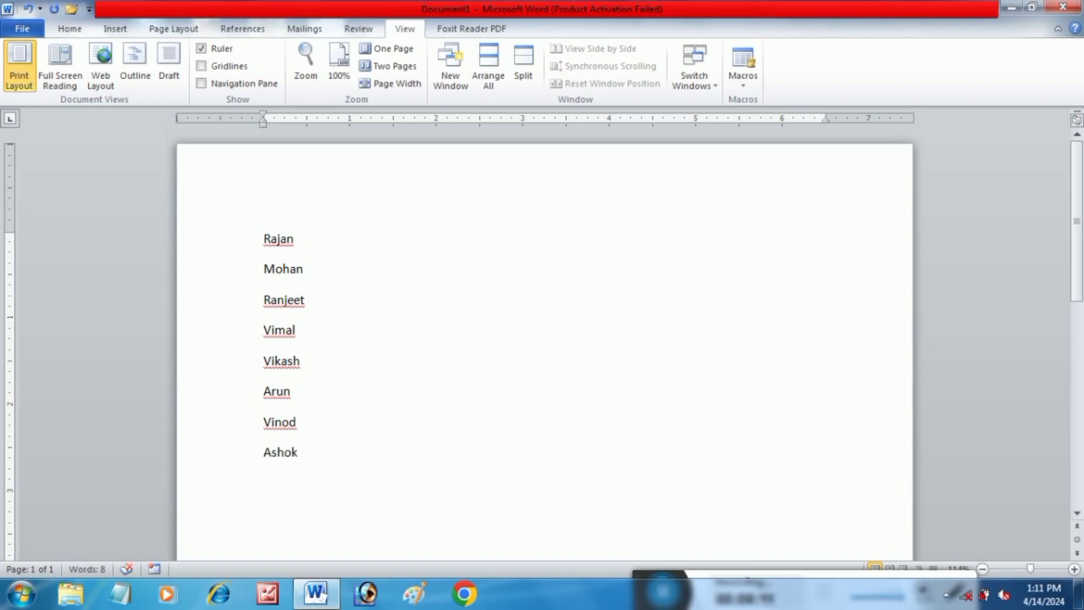
{"action": "type", "text": "Nilu "}
{"action": "type", "text": "Nes"}
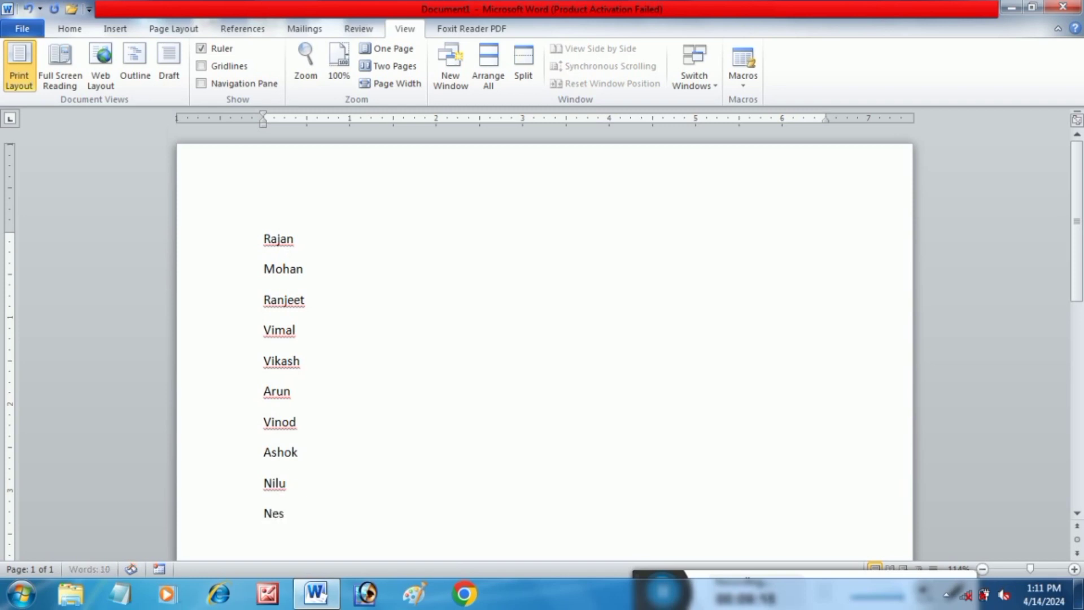
{"action": "type", "text": "ha"}
{"action": "key", "text": "Return"}
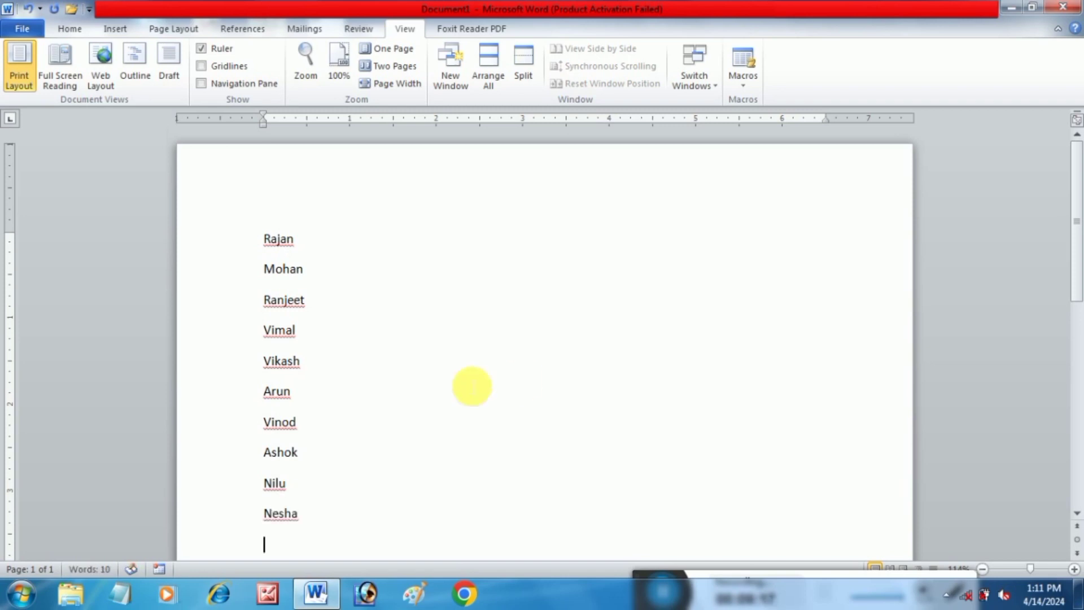
Apply the No Spacing style to the whole name list and enlarge its text to size 18
{"action": "left_click_drag", "start_coordinate": [315, 523], "coordinate": [249, 240]}
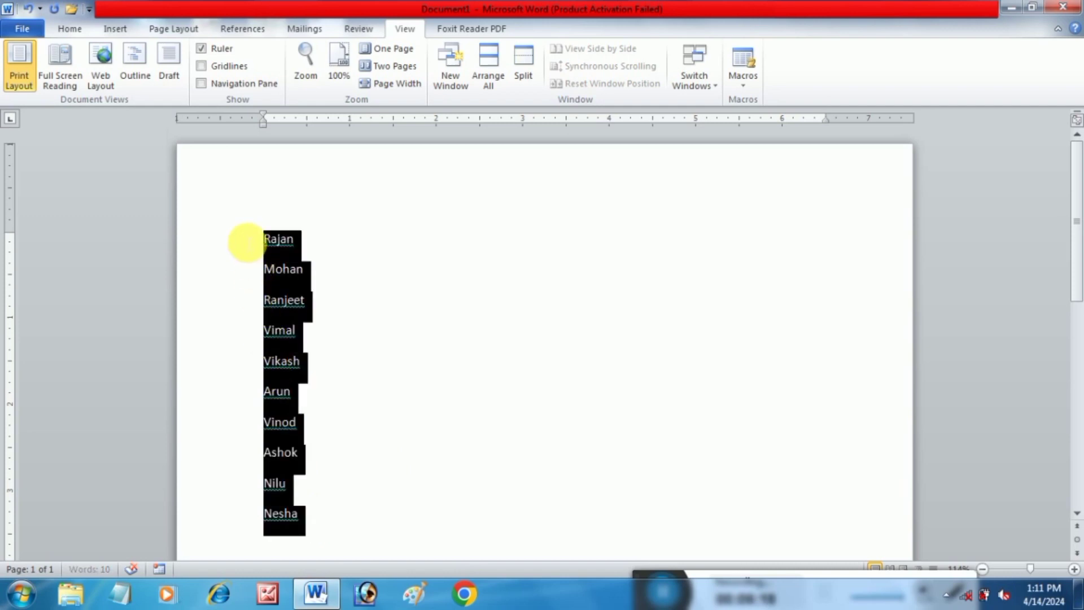
{"action": "left_click", "coordinate": [71, 29]}
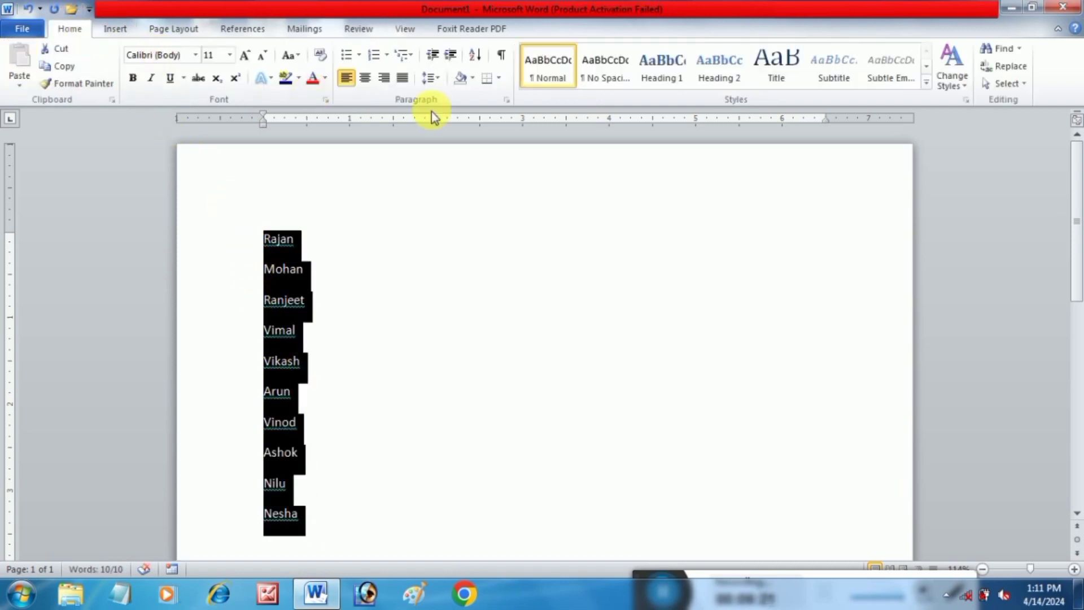
{"action": "left_click", "coordinate": [593, 84]}
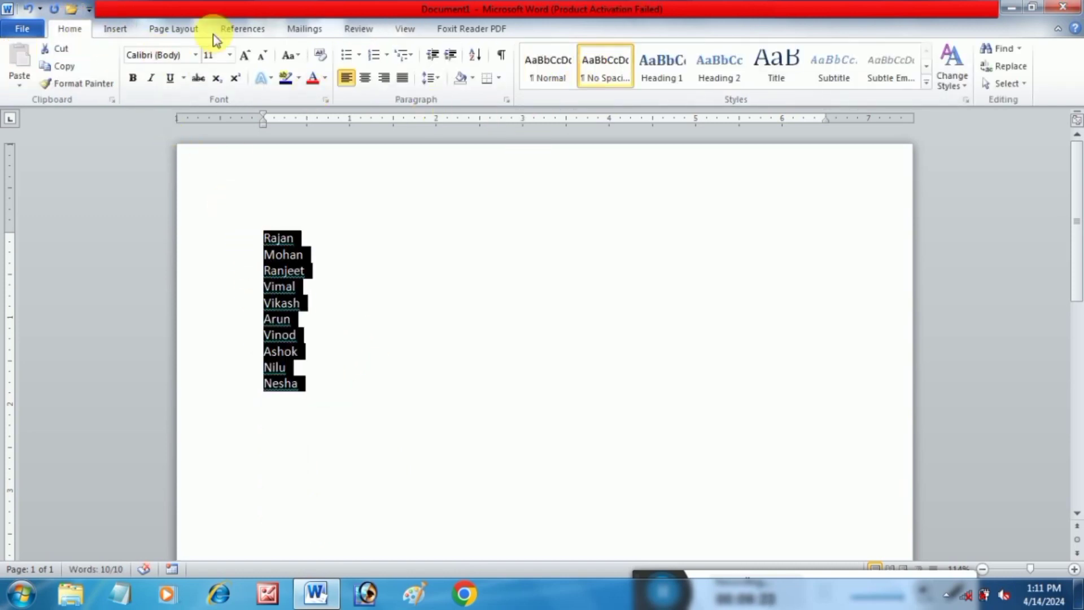
{"action": "left_click", "coordinate": [244, 55]}
{"action": "left_click", "coordinate": [245, 55]}
{"action": "left_click", "coordinate": [244, 55]}
{"action": "left_click", "coordinate": [244, 55]}
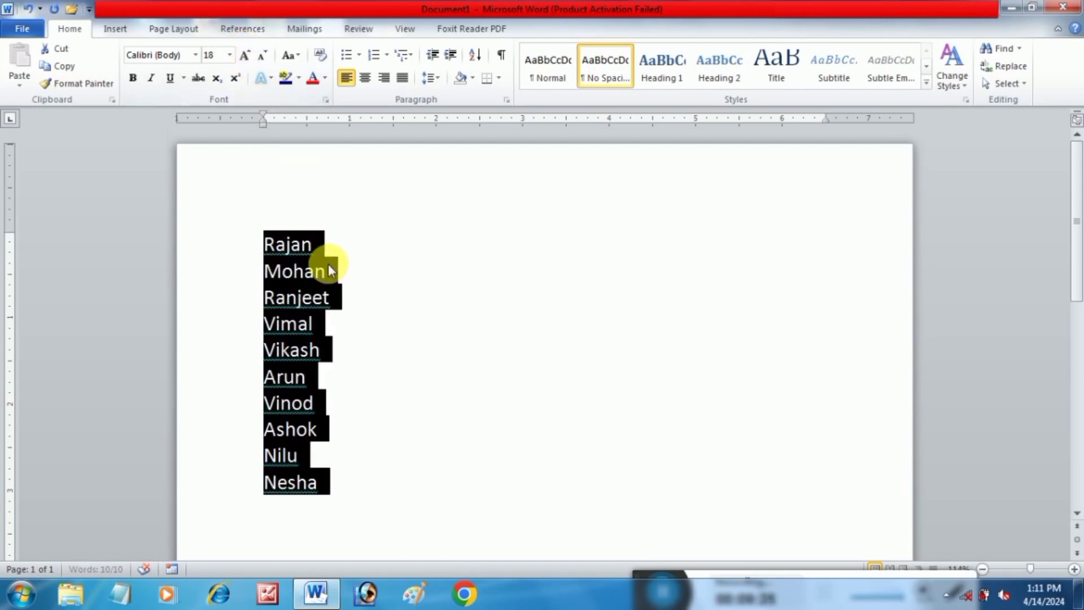
Add a dash after the first name and a dotted fill-in line on a new line below it
{"action": "left_click", "coordinate": [317, 249]}
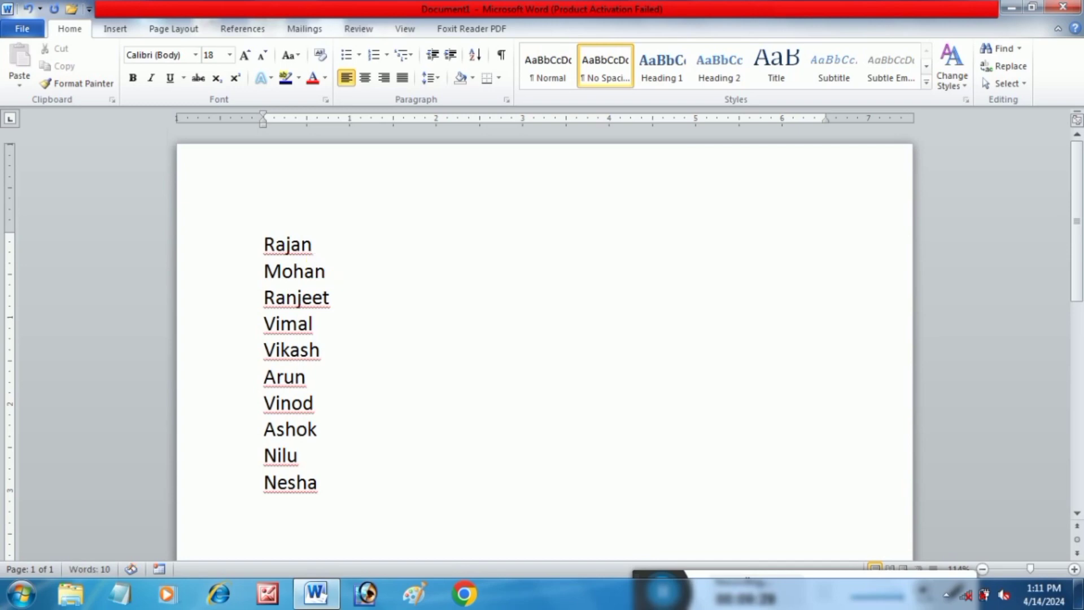
{"action": "type", "text": "-"}
{"action": "key", "text": "Return"}
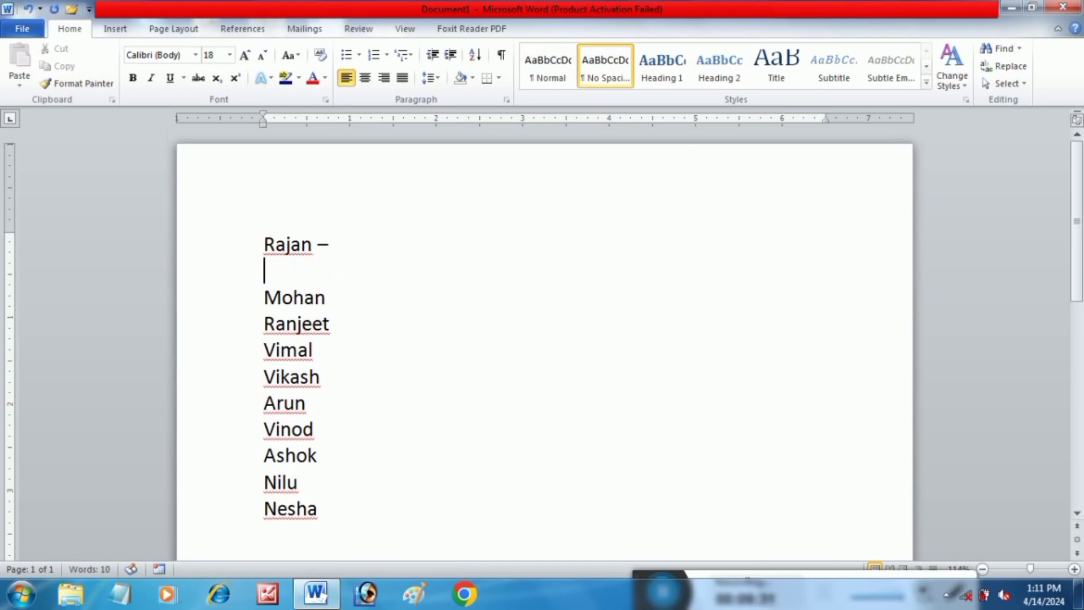
{"action": "type", "text": "................................................"}
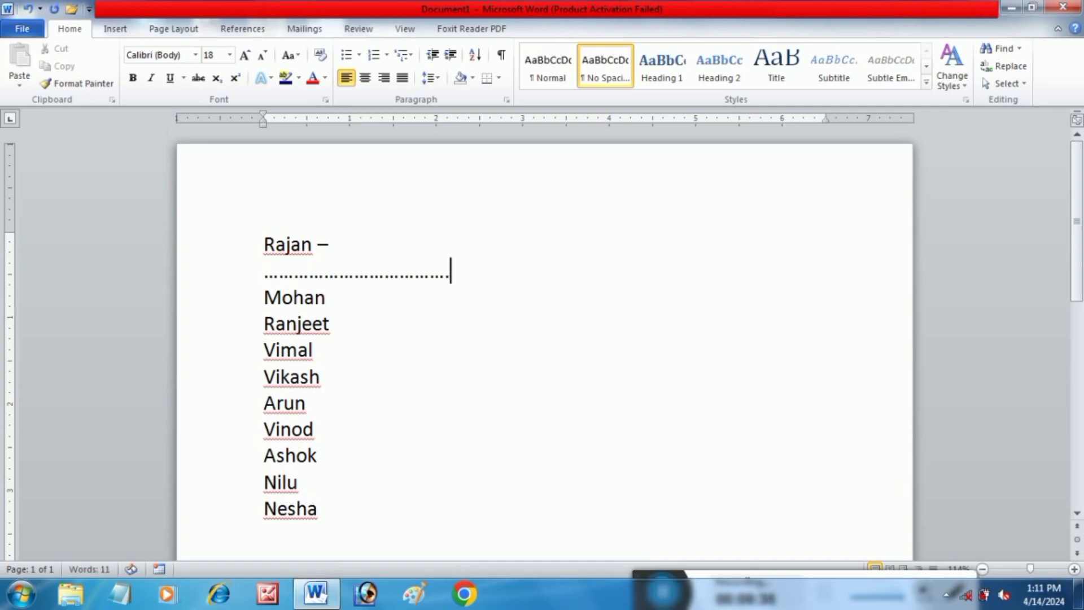
Add a dash after the second name and a dotted fill-in line on a new line below it
{"action": "left_click", "coordinate": [326, 298]}
{"action": "type", "text": "–"}
{"action": "key", "text": "Return"}
{"action": "type", "text": "............................"}
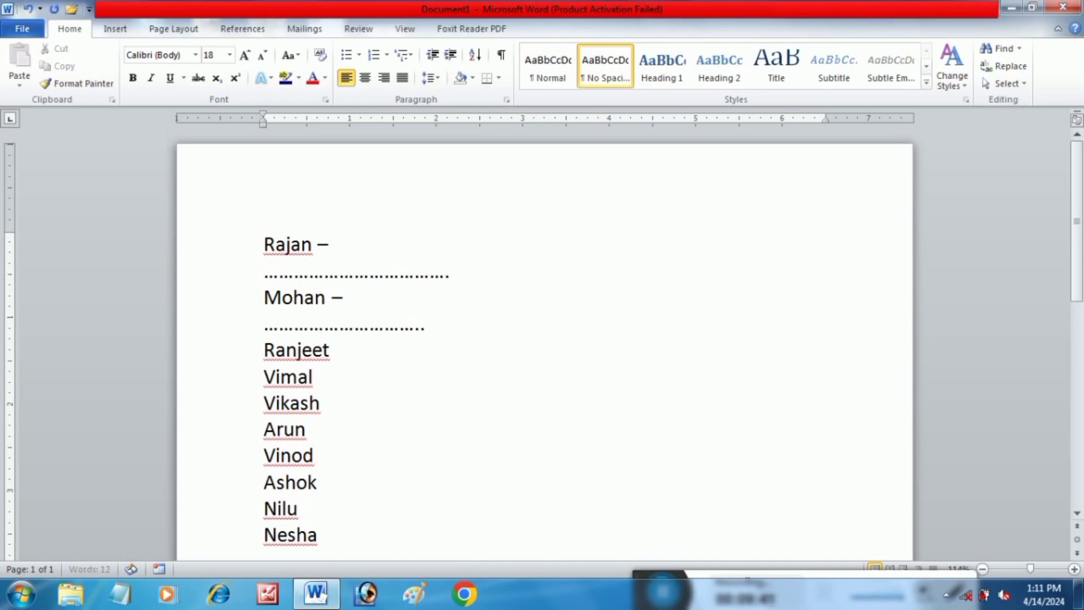
{"action": "type", "text": ".."}
{"action": "key", "text": "BackSpace"}
{"action": "key", "text": "BackSpace"}
{"action": "key", "text": "BackSpace"}
{"action": "key", "text": "BackSpace"}
{"action": "key", "text": "BackSpace"}
{"action": "key", "text": "BackSpace"}
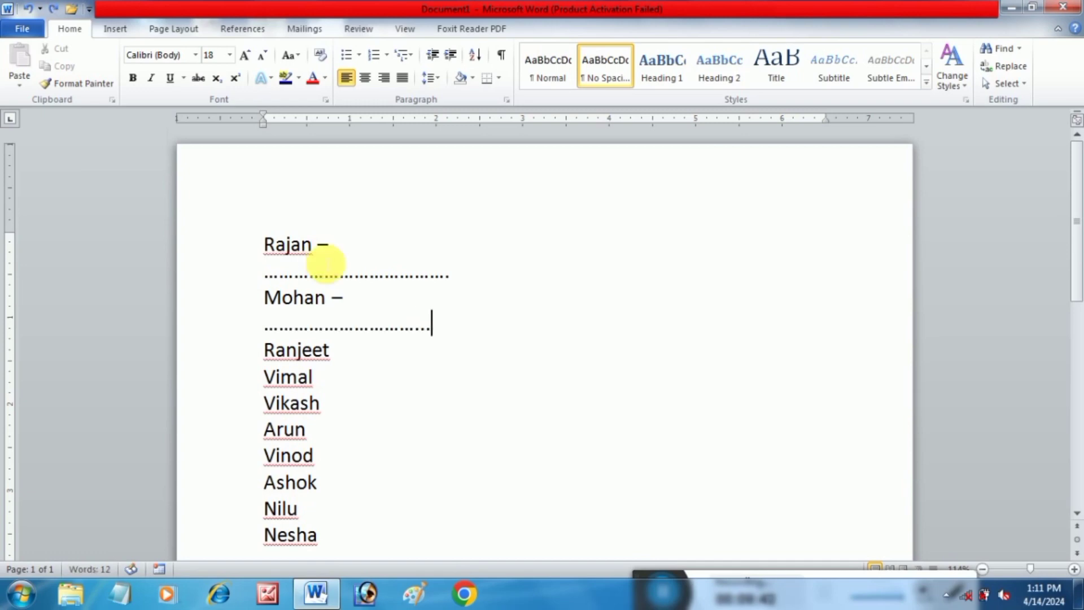
Undo the manually added dashes and dotted lines, and set the whole name list's text size to 18
{"action": "key", "text": "ctrl+z"}
{"action": "key", "text": "ctrl+z"}
{"action": "key", "text": "ctrl+z"}
{"action": "key", "text": "ctrl+z"}
{"action": "key", "text": "ctrl+z"}
{"action": "key", "text": "ctrl+z"}
{"action": "key", "text": "ctrl+z"}
{"action": "key", "text": "ctrl+z"}
{"action": "key", "text": "ctrl+z"}
{"action": "key", "text": "ctrl+z"}
{"action": "key", "text": "ctrl+z"}
{"action": "key", "text": "ctrl+z"}
{"action": "key", "text": "ctrl+z"}
{"action": "key", "text": "ctrl+z"}
{"action": "key", "text": "ctrl+z"}
{"action": "key", "text": "ctrl+z"}
{"action": "key", "text": "ctrl+z"}
{"action": "key", "text": "ctrl+z"}
{"action": "key", "text": "ctrl+z"}
{"action": "key", "text": "ctrl+z"}
{"action": "key", "text": "ctrl+z"}
{"action": "key", "text": "ctrl+z"}
{"action": "key", "text": "ctrl+z"}
{"action": "key", "text": "ctrl+z"}
{"action": "key", "text": "ctrl+z"}
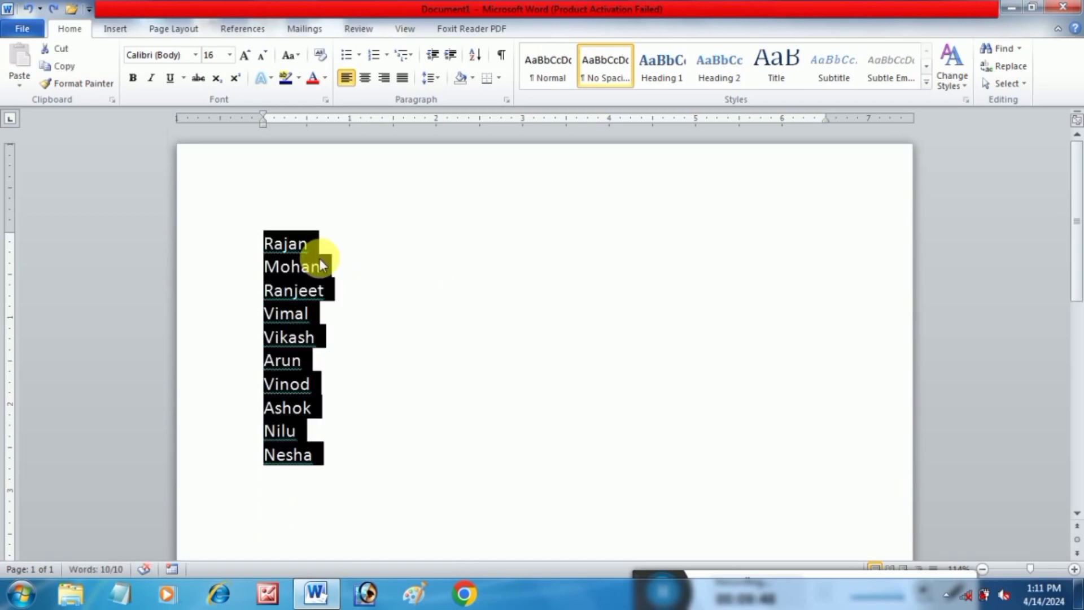
{"action": "left_click", "coordinate": [245, 55]}
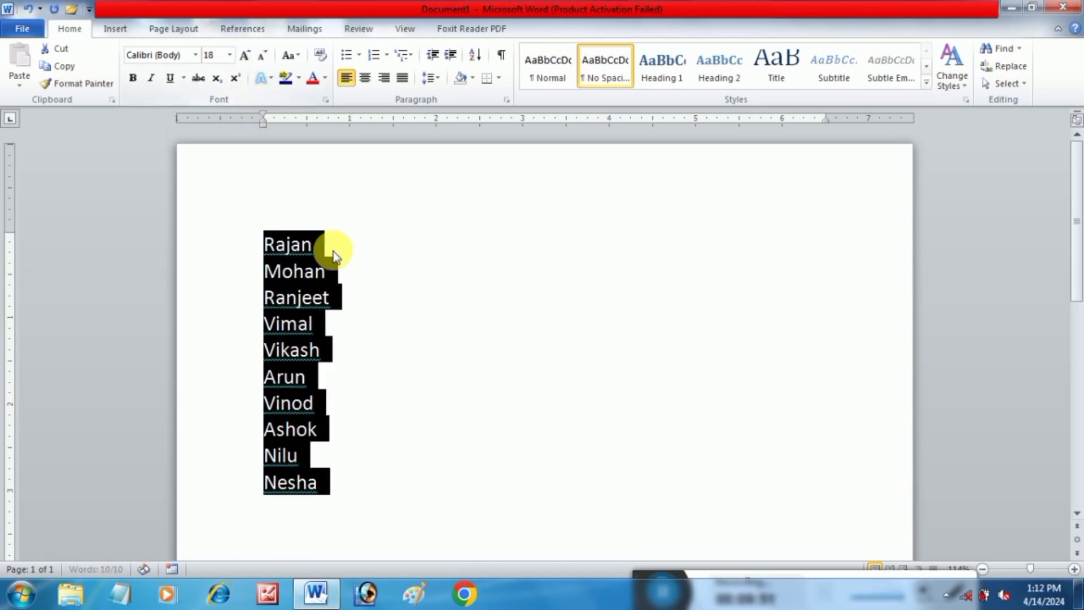
Start recording a macro under its default name, assigned to the keyboard shortcut Alt+Ctrl+Y
{"action": "left_click", "coordinate": [295, 263]}
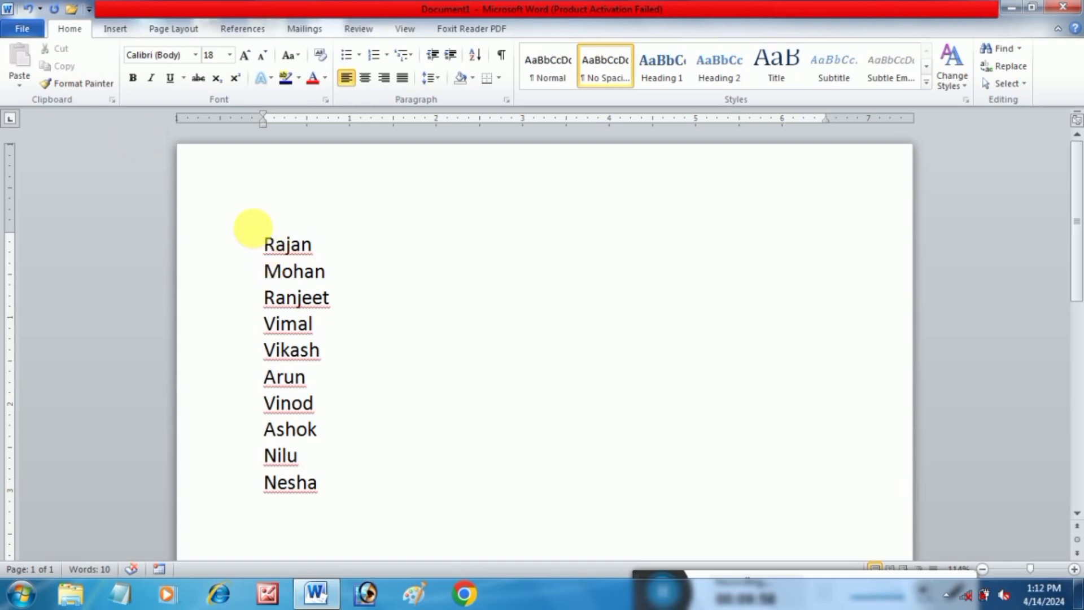
{"action": "left_click", "coordinate": [416, 32]}
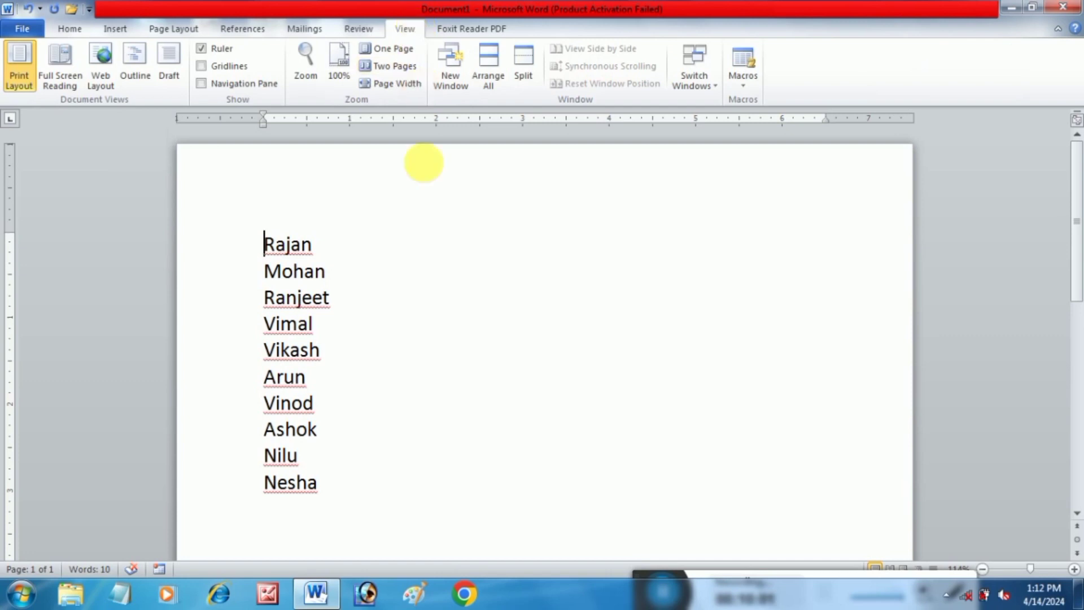
{"action": "left_click", "coordinate": [751, 87]}
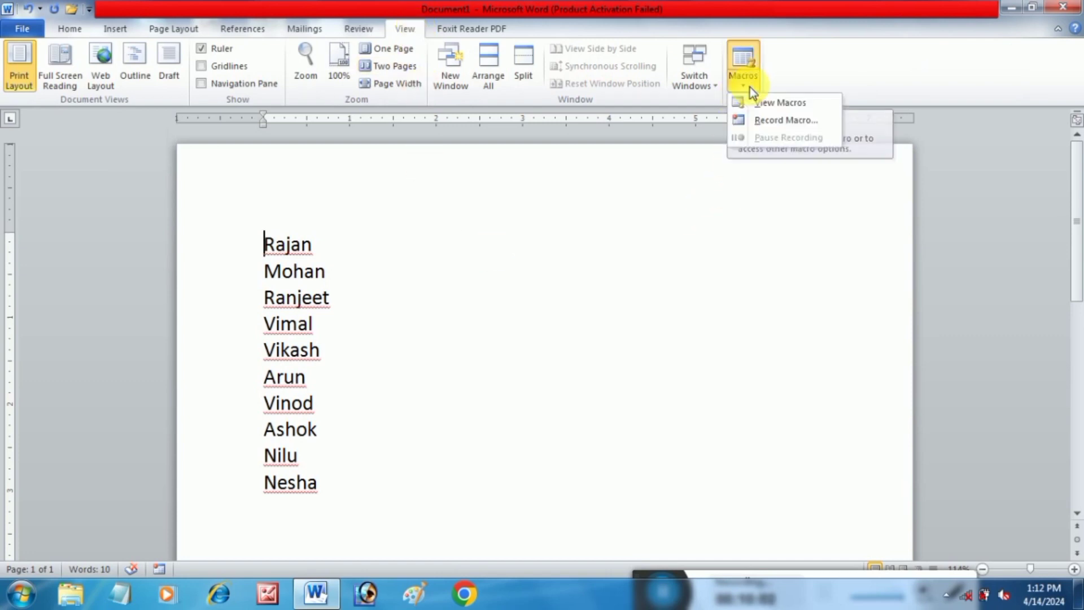
{"action": "left_click", "coordinate": [787, 123]}
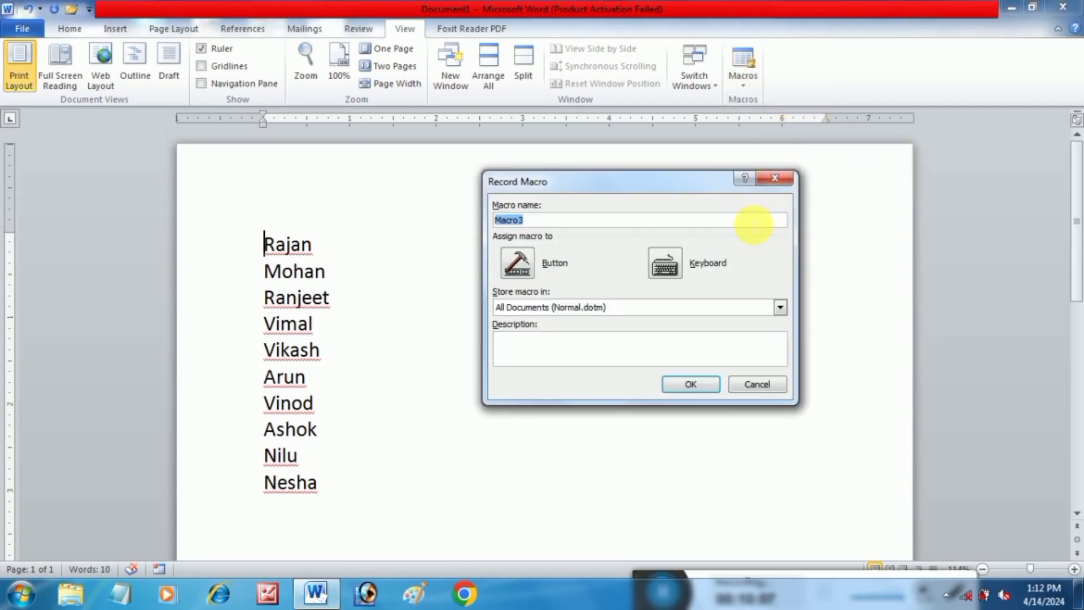
{"action": "left_click", "coordinate": [668, 266]}
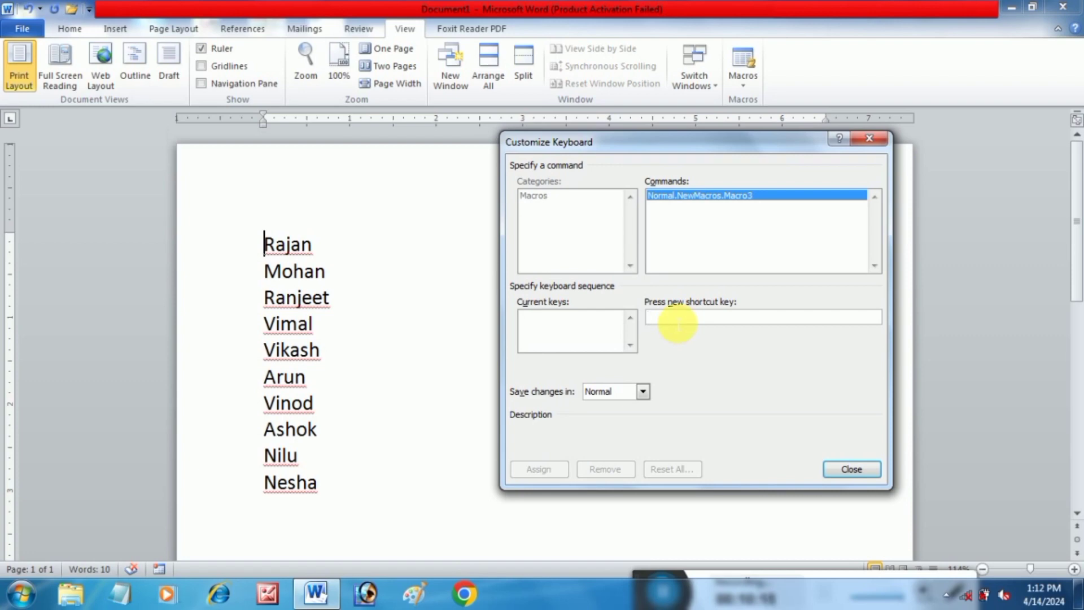
{"action": "key", "text": "ctrl+alt+y"}
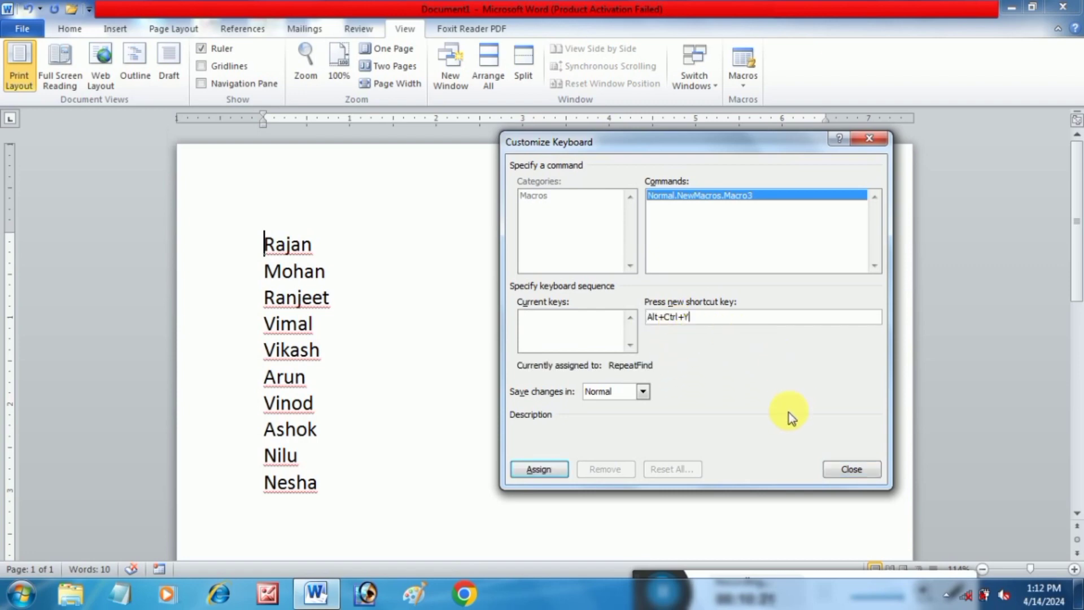
{"action": "left_click", "coordinate": [531, 470]}
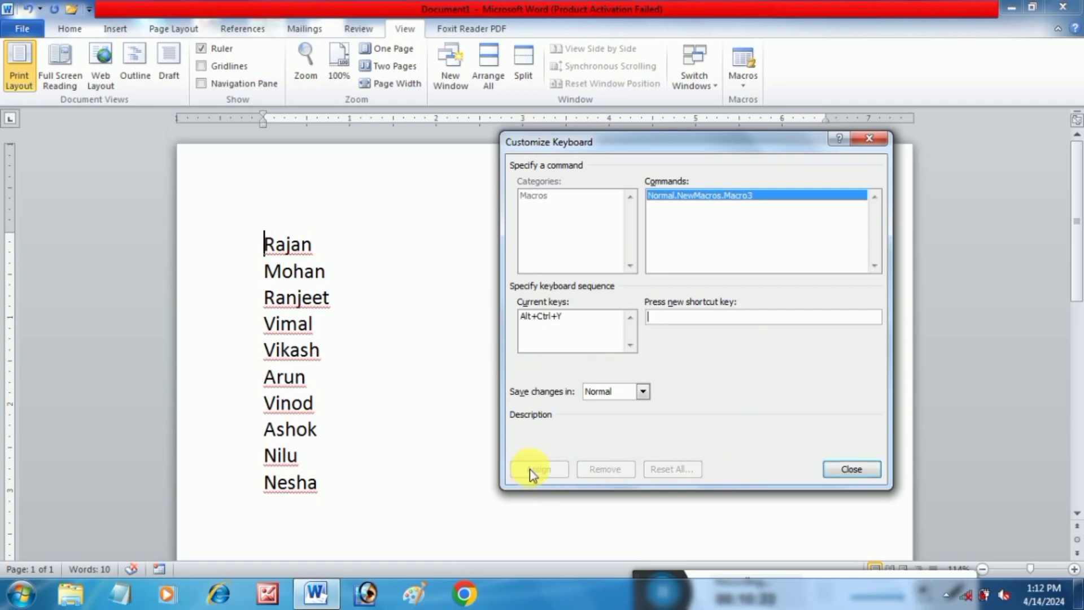
{"action": "left_click", "coordinate": [852, 470]}
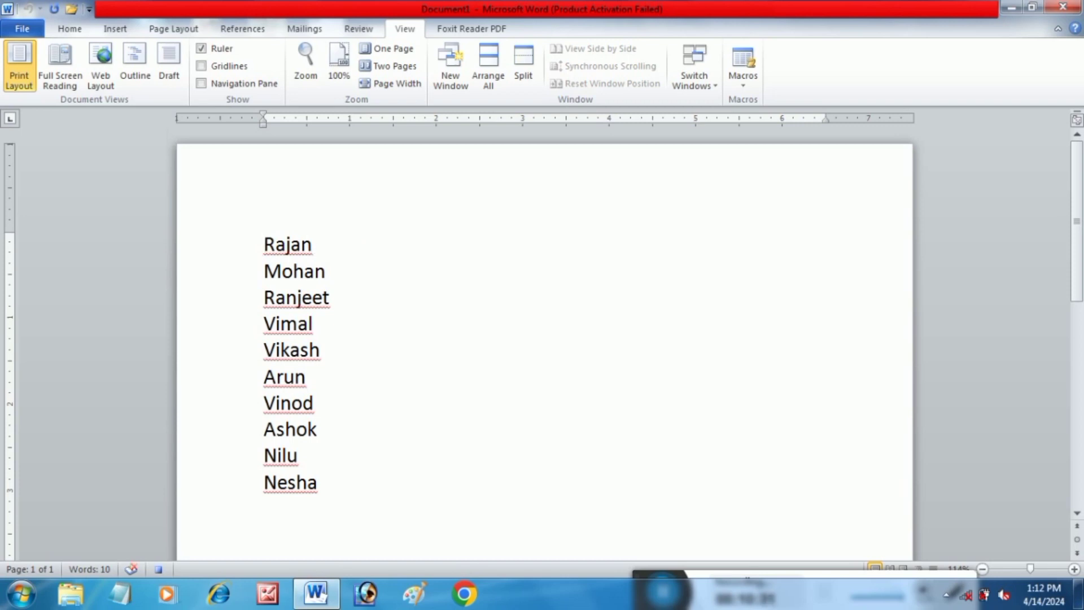
Record a dash after the first name, a dotted line below it and a move to the next name, and stop recording
{"action": "type", "text": "-"}
{"action": "key", "text": "Return"}
{"action": "type", "text": "."}
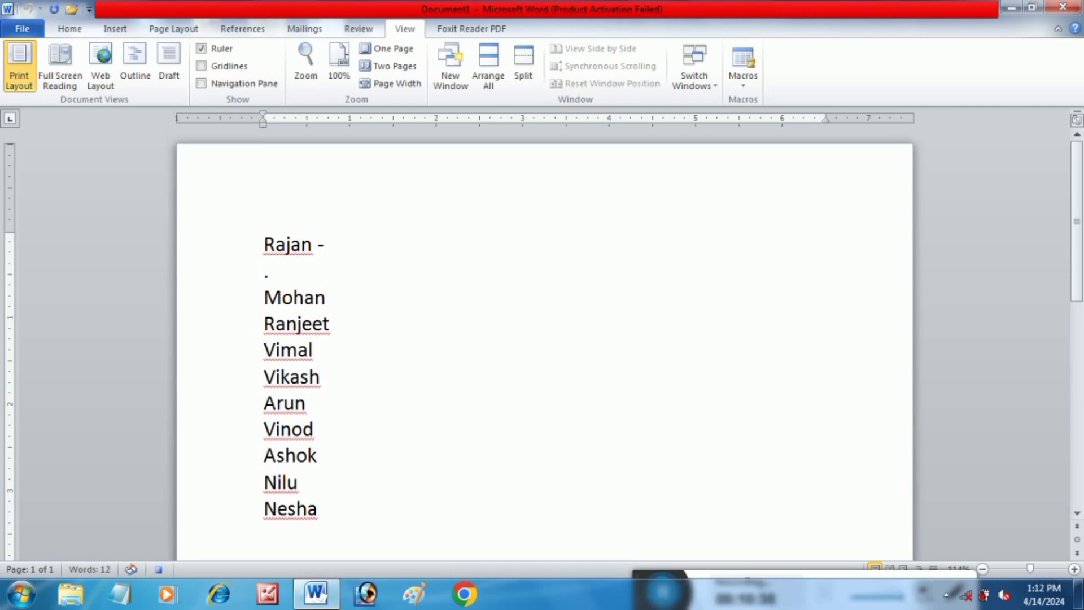
{"action": "type", "text": "............................"}
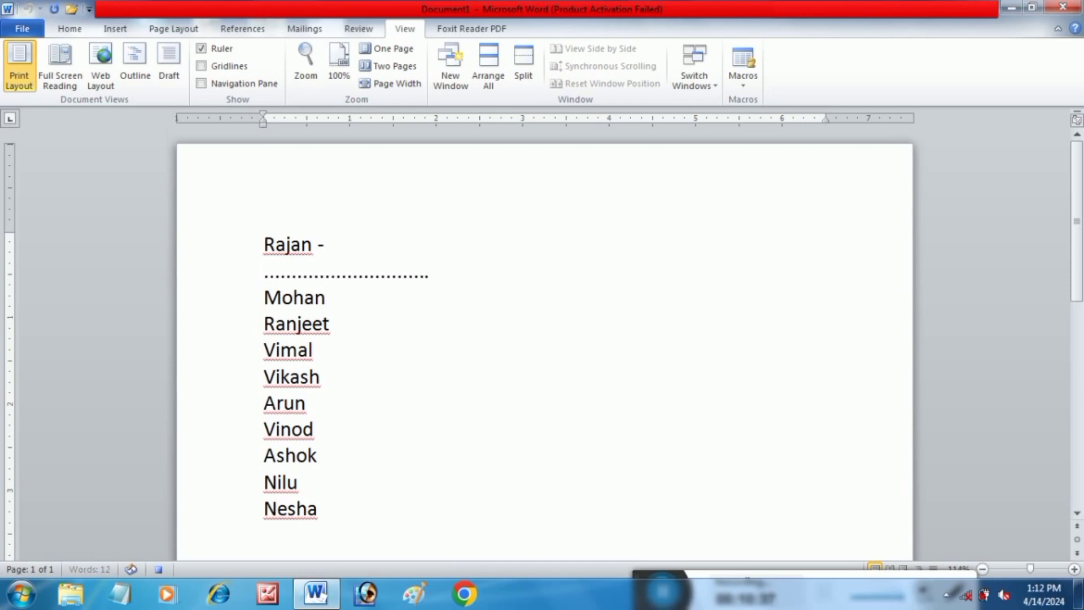
{"action": "key", "text": "Down"}
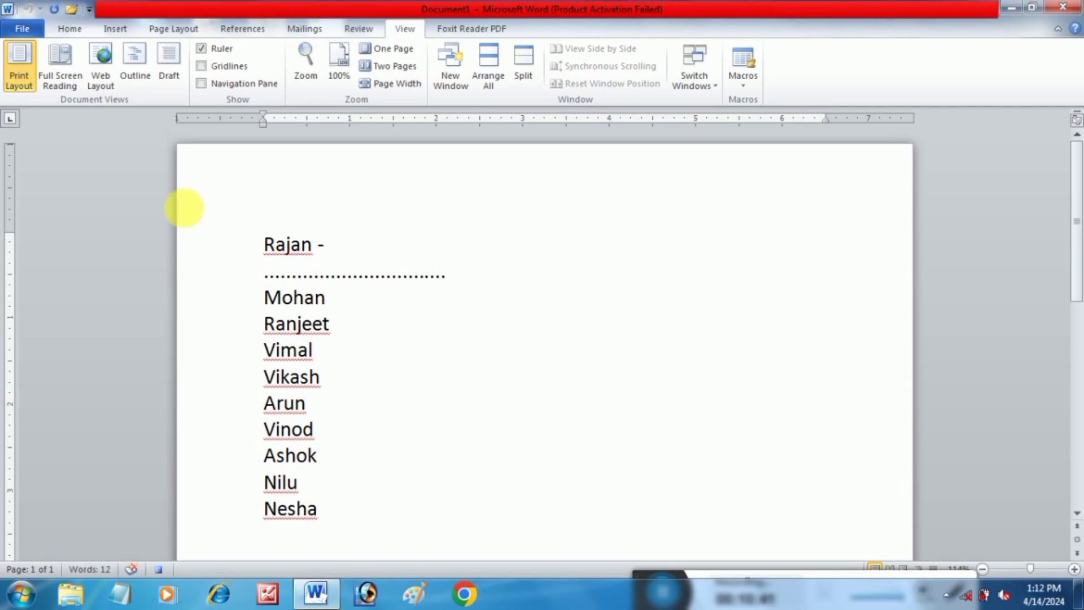
{"action": "left_click", "coordinate": [744, 83]}
{"action": "left_click", "coordinate": [743, 121]}
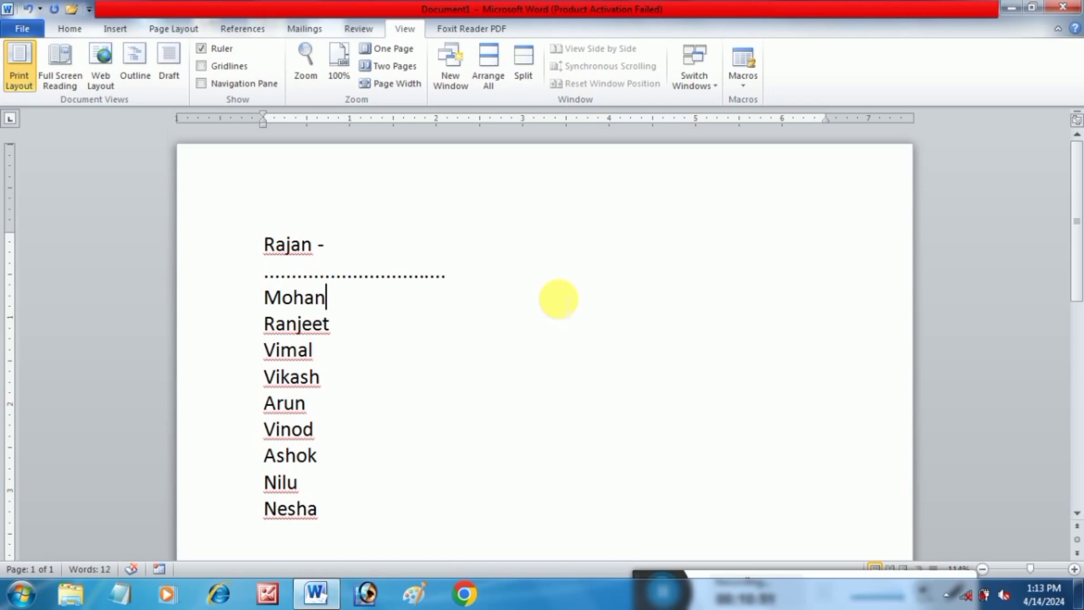
Run the recorded macro on each of the remaining nine names to add a dash and a dotted line below
{"action": "type", "text": "- ................................"}
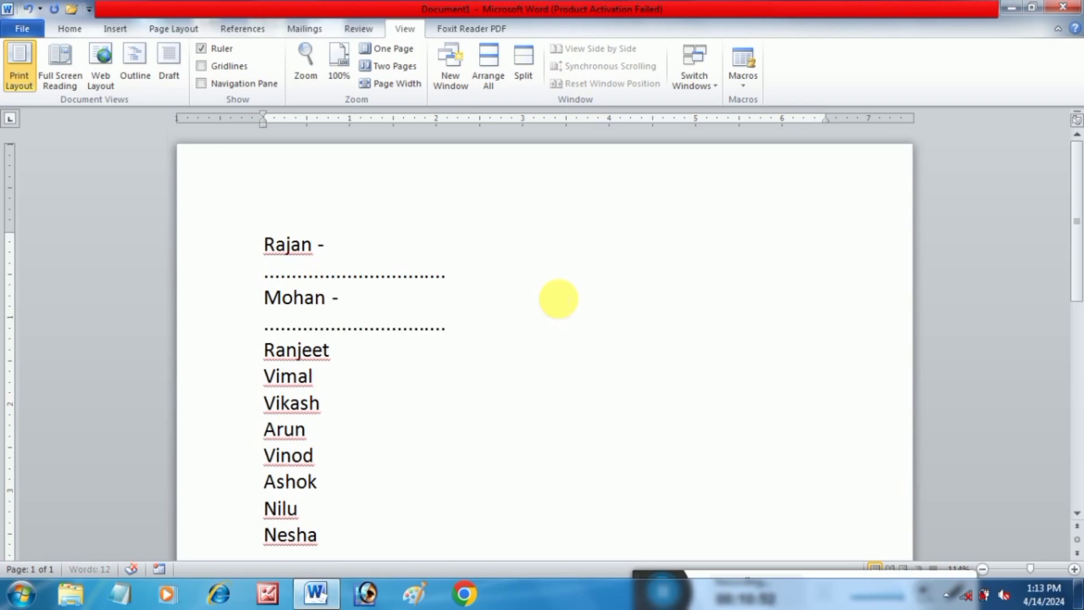
{"action": "key", "text": "Down"}
{"action": "type", "text": "- ................................"}
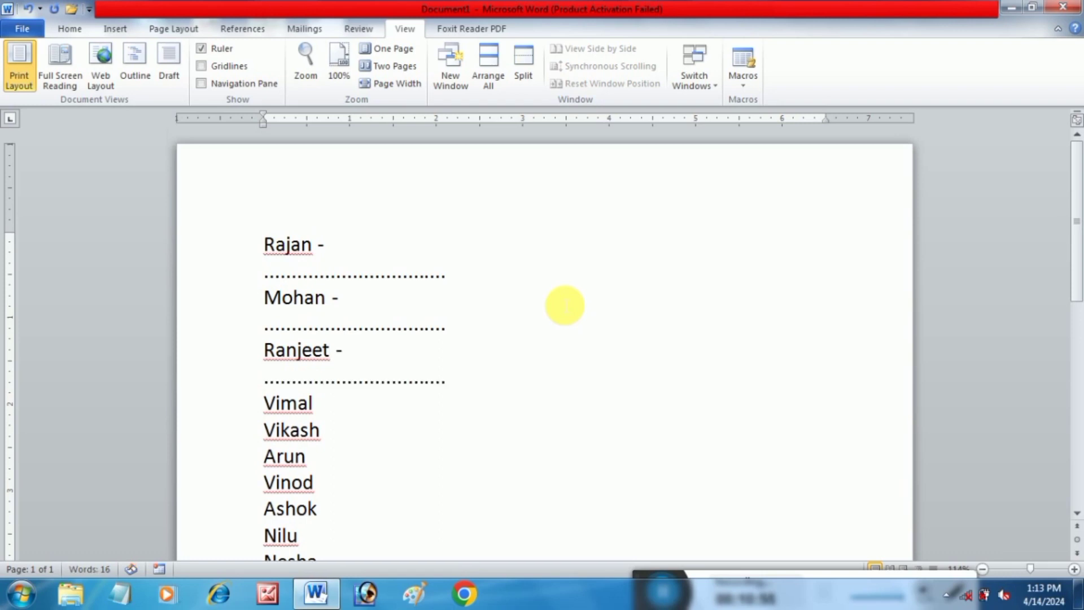
{"action": "key", "text": "Down"}
{"action": "type", "text": "- ................................"}
{"action": "key", "text": "Down"}
{"action": "scroll", "coordinate": [564, 305], "scroll_direction": "down", "scroll_amount": 3}
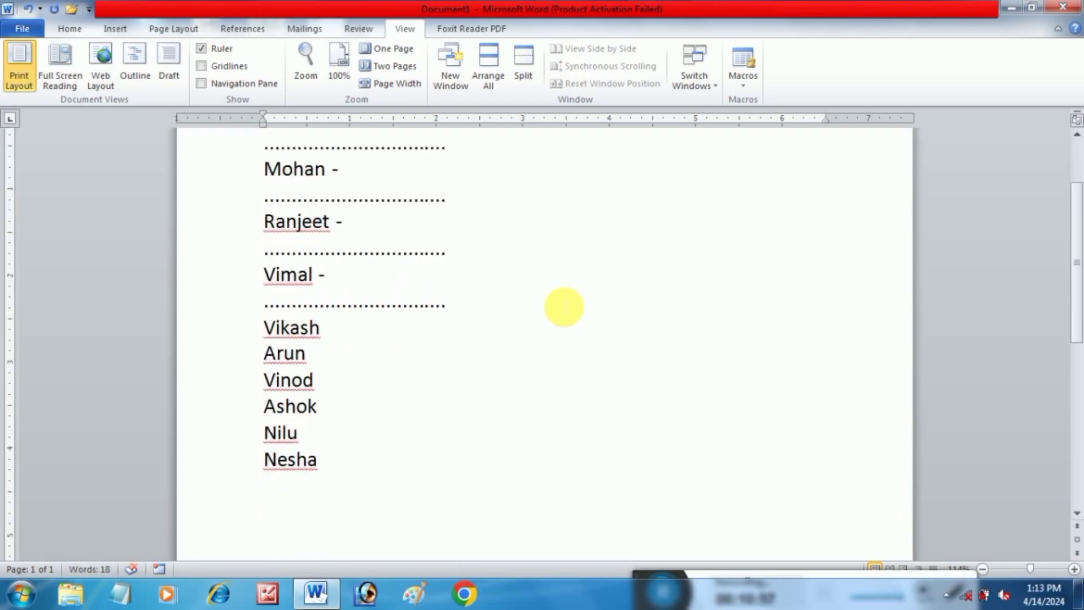
{"action": "key", "text": "ctrl+v"}
{"action": "key", "text": "Down"}
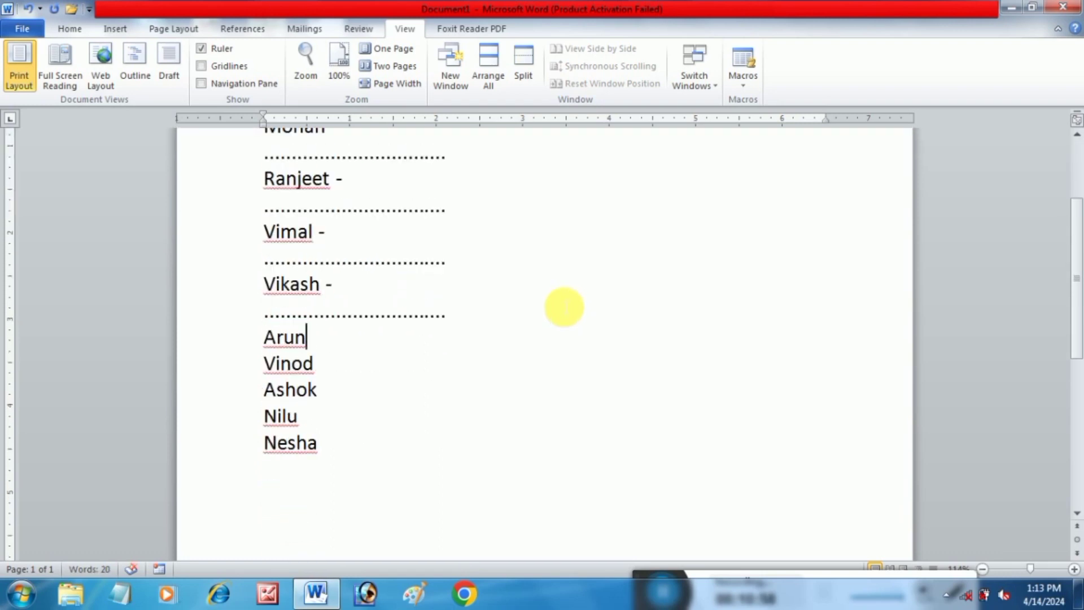
{"action": "type", "text": "- ................................."}
{"action": "key", "text": "Down"}
{"action": "key", "text": "ctrl+v"}
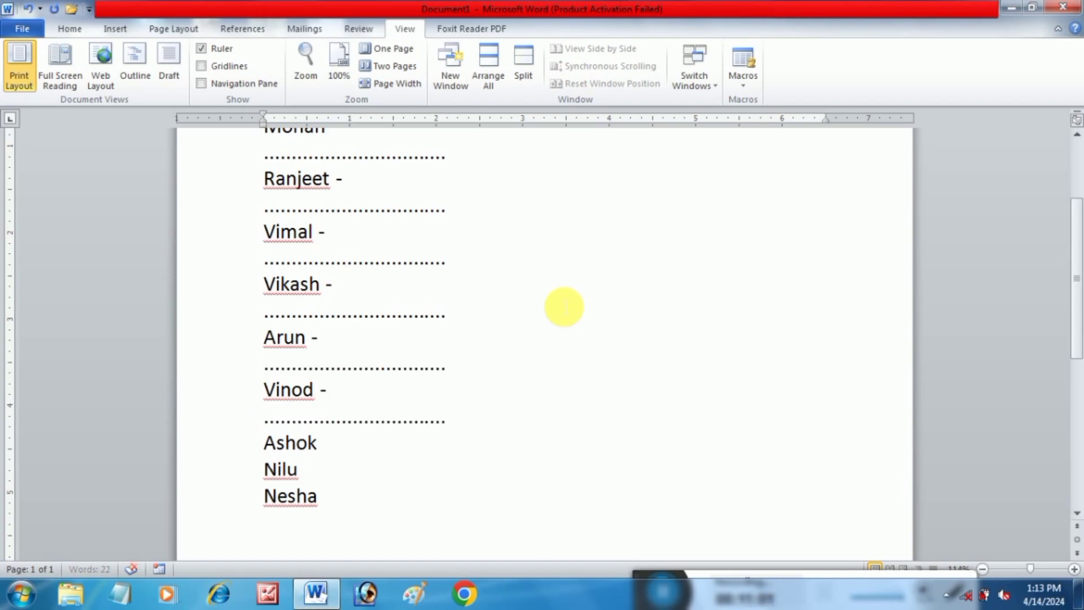
{"action": "key", "text": "Down"}
{"action": "scroll", "coordinate": [565, 307], "scroll_direction": "down", "scroll_amount": 3}
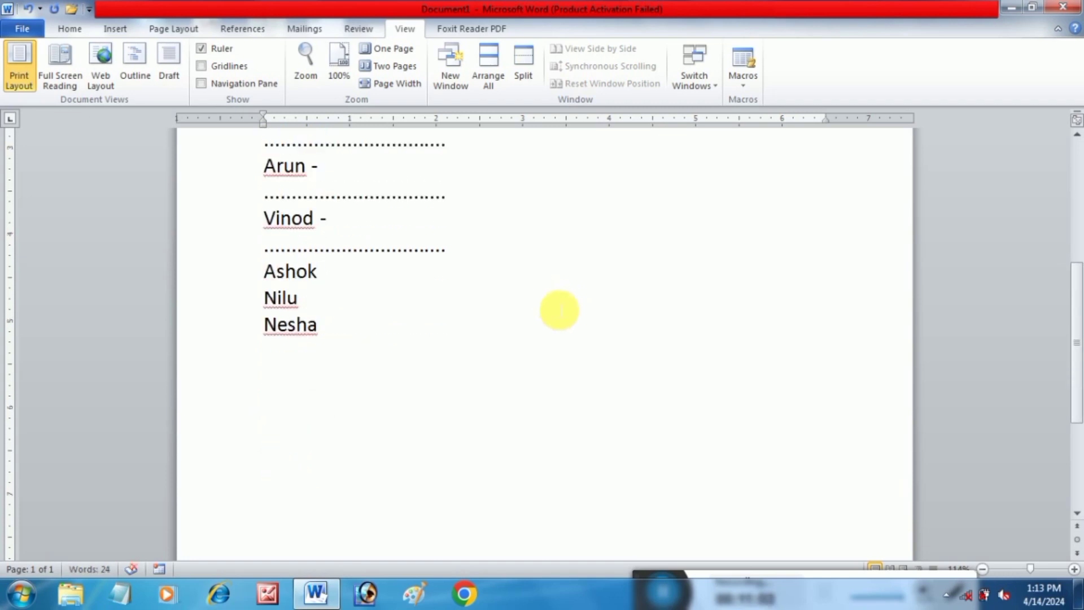
{"action": "type", "text": "- ................................."}
{"action": "key", "text": "Down"}
{"action": "type", "text": "- ................................."}
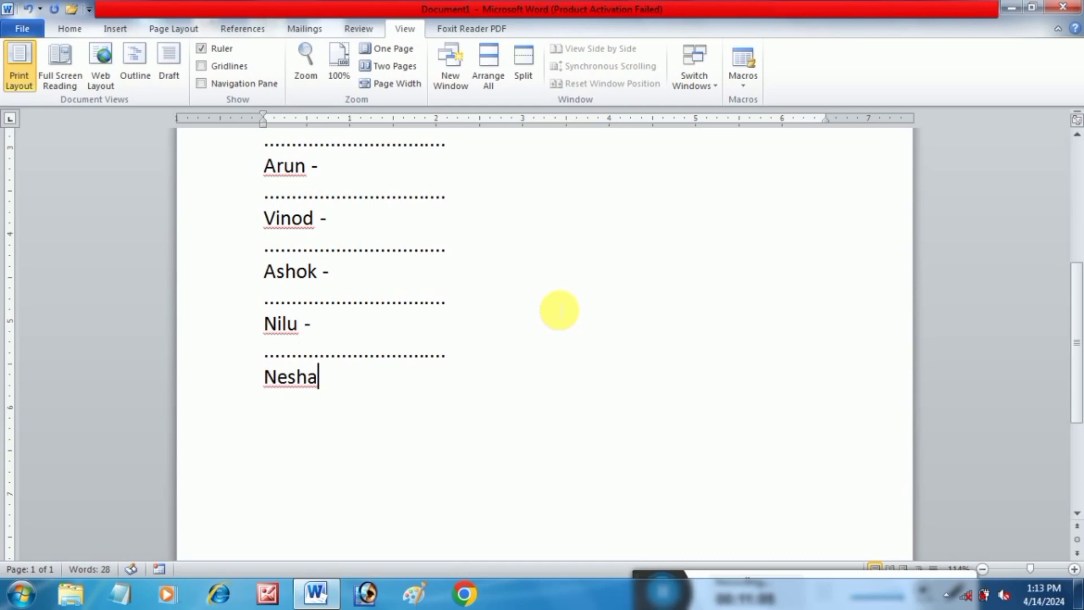
{"action": "key", "text": "Down"}
{"action": "type", "text": "- ................................"}
{"action": "key", "text": "Return"}
Review the whole name list with its dashes and dotted fill-in lines from beginning to end
{"action": "scroll", "coordinate": [559, 310], "scroll_direction": "up", "scroll_amount": 6}
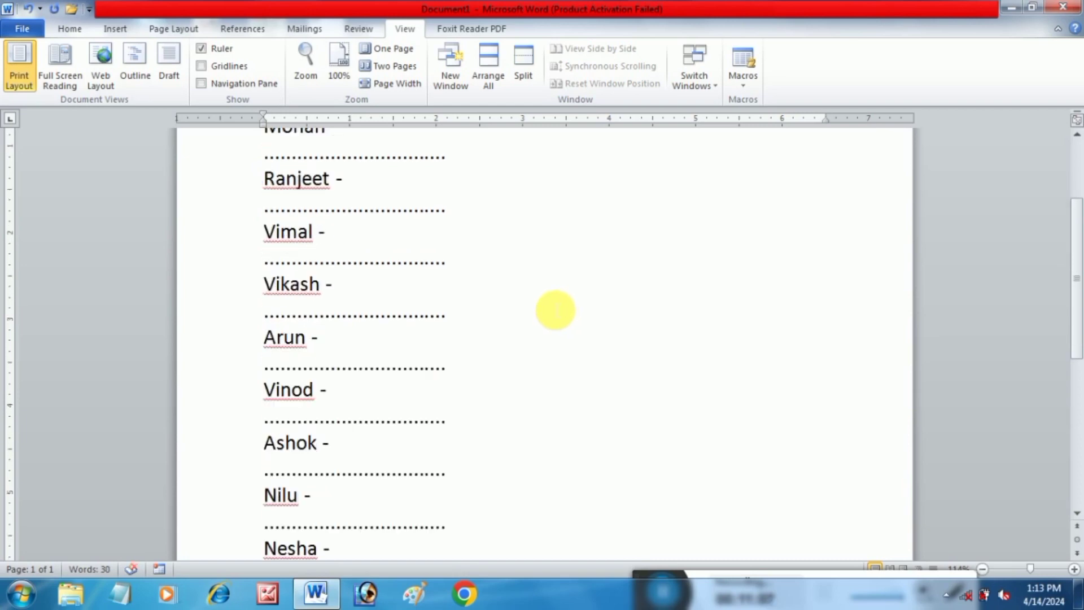
{"action": "scroll", "coordinate": [464, 321], "scroll_direction": "down", "scroll_amount": 4}
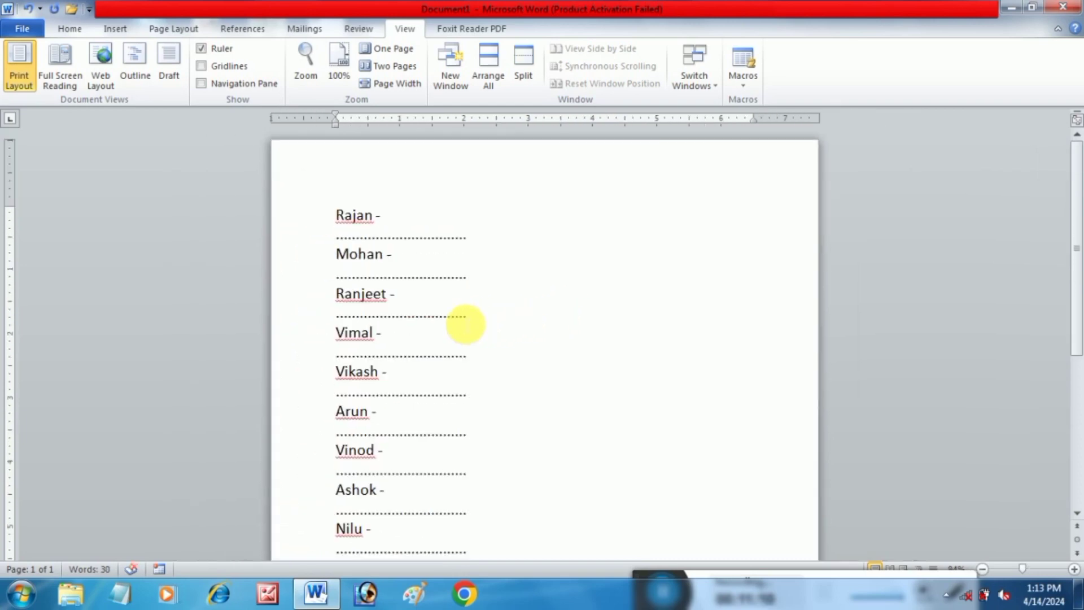
{"action": "scroll", "coordinate": [407, 356], "scroll_direction": "down", "scroll_amount": 1}
{"action": "scroll", "coordinate": [271, 418], "scroll_direction": "up", "scroll_amount": 3}
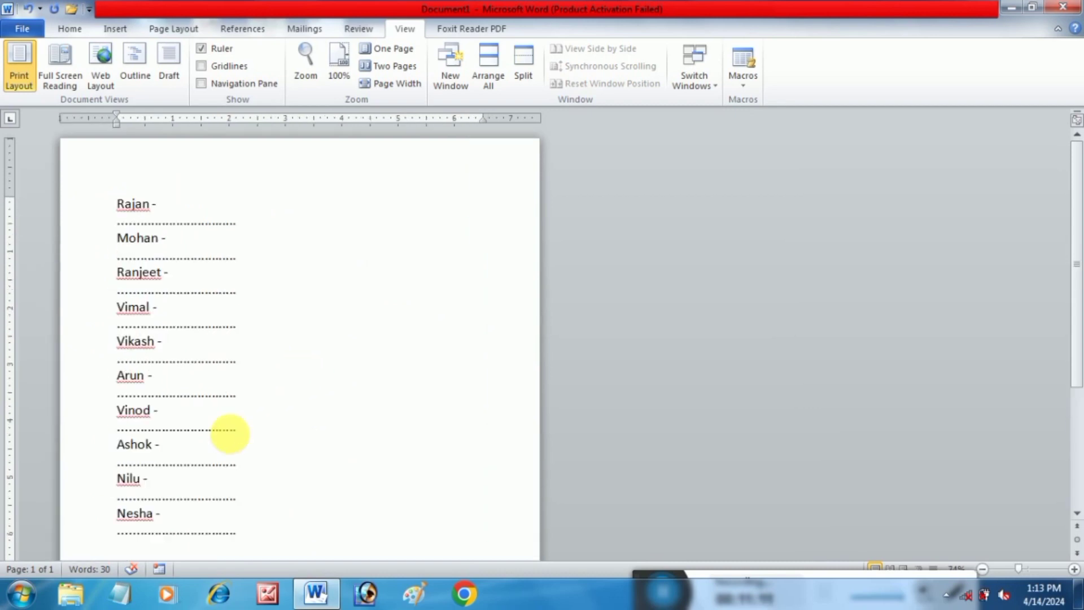
{"action": "scroll", "coordinate": [361, 310], "scroll_direction": "up", "scroll_amount": 1}
{"action": "scroll", "coordinate": [392, 315], "scroll_direction": "up", "scroll_amount": 6}
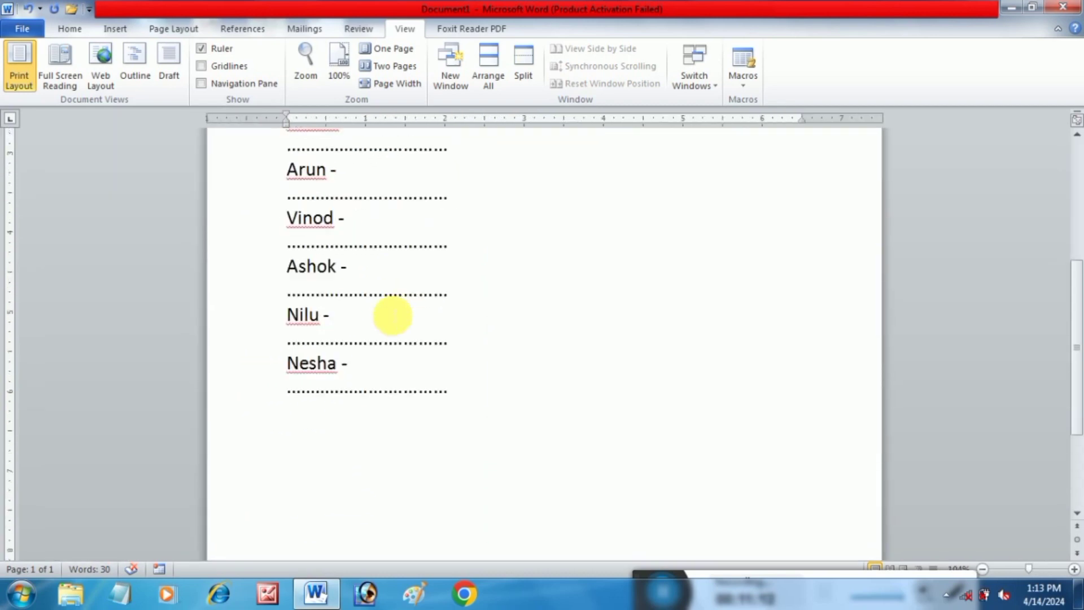
{"action": "scroll", "coordinate": [393, 314], "scroll_direction": "up", "scroll_amount": 3}
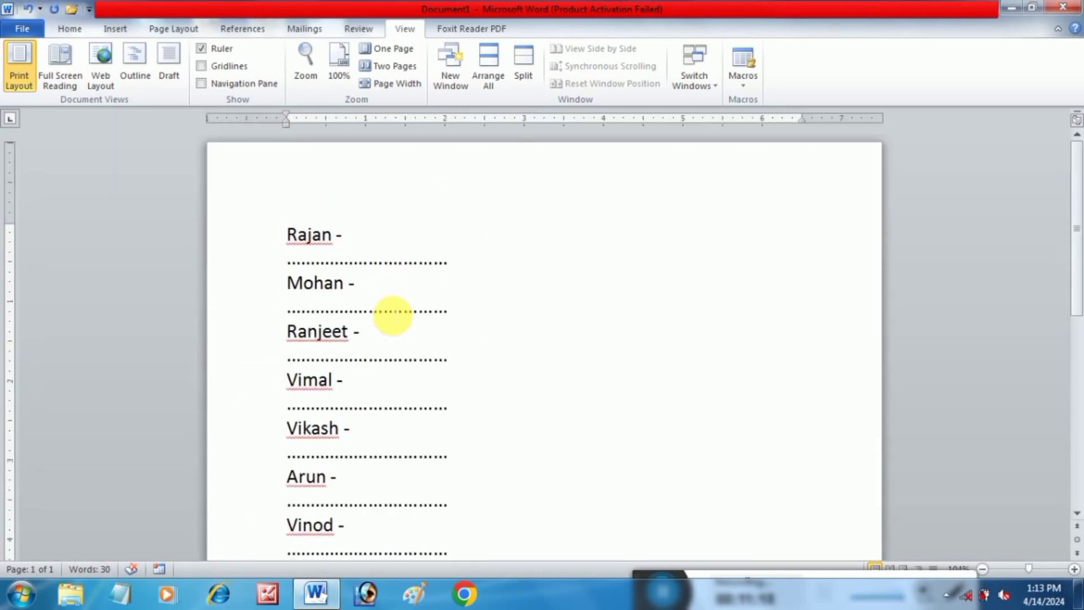
Enter seven more first names, one per line, below the completed name list
{"action": "scroll", "coordinate": [393, 314], "scroll_direction": "down", "scroll_amount": 7}
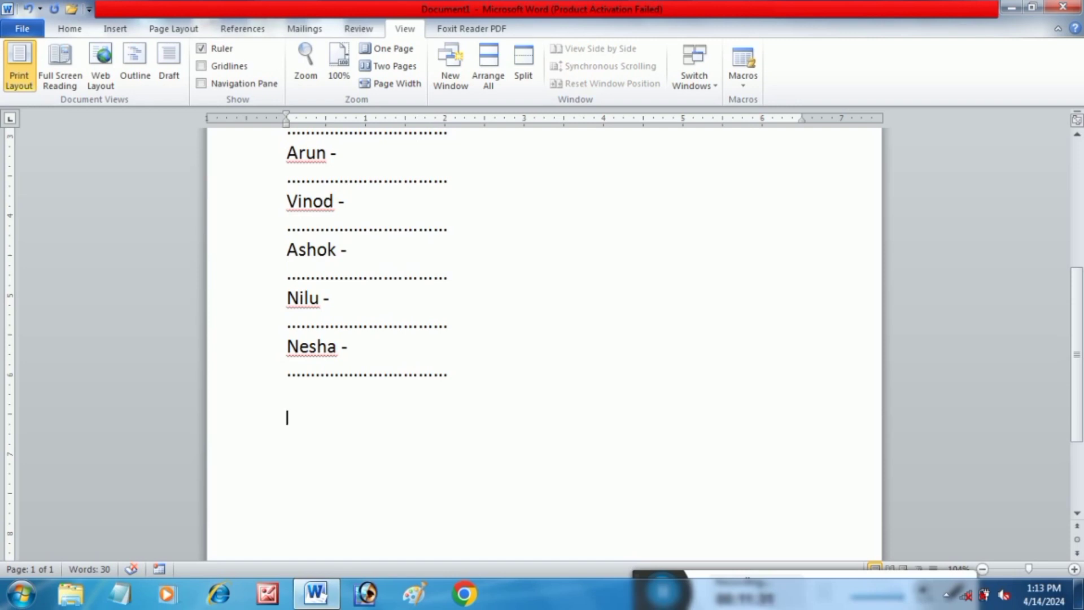
{"action": "type", "text": "aho"}
{"action": "key", "text": "BackSpace"}
{"action": "key", "text": "BackSpace"}
{"action": "key", "text": "BackSpace"}
{"action": "type", "text": "Ashok"}
{"action": "key", "text": "Return"}
{"action": "type", "text": "Arun"}
{"action": "key", "text": "Return"}
{"action": "type", "text": "Vimal"}
{"action": "key", "text": "Return"}
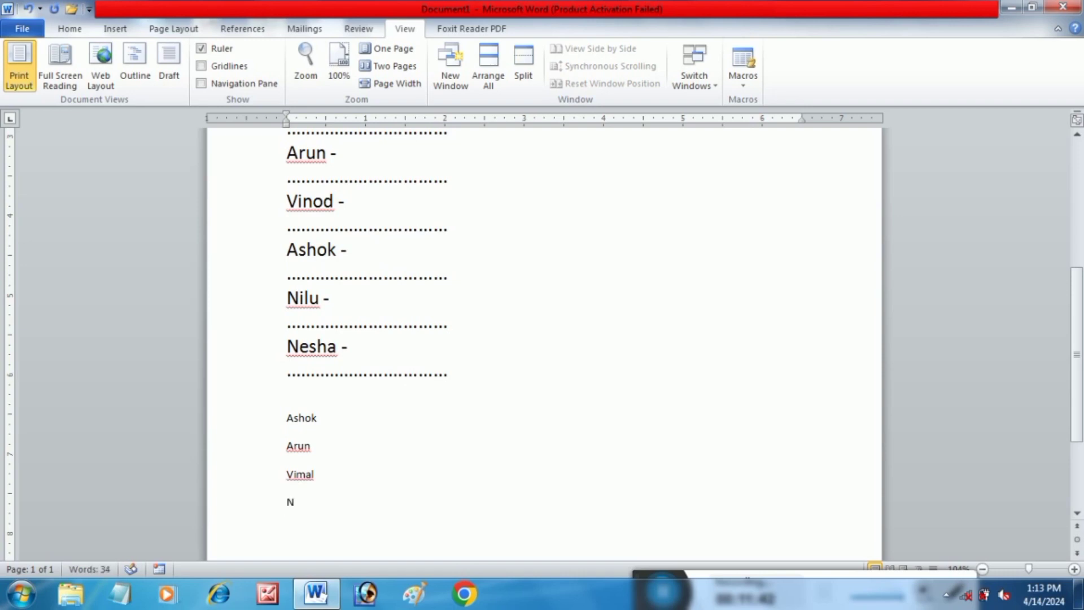
{"action": "type", "text": "Ninod"}
{"action": "key", "text": "BackSpace"}
{"action": "key", "text": "BackSpace"}
{"action": "key", "text": "BackSpace"}
{"action": "key", "text": "BackSpace"}
{"action": "key", "text": "BackSpace"}
{"action": "type", "text": "Nilesh Akash"}
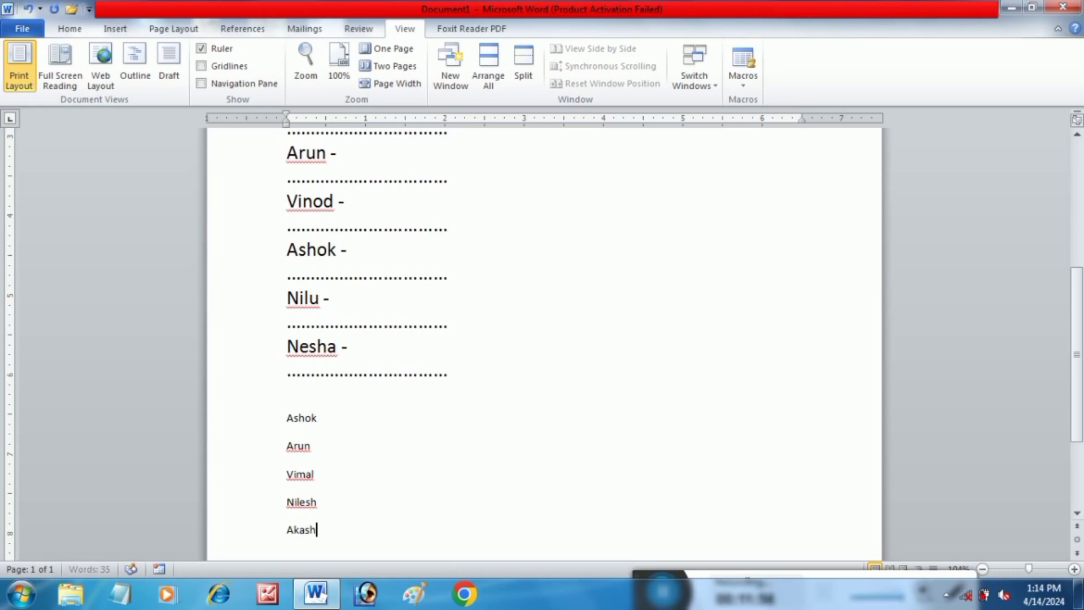
{"action": "key", "text": "Return"}
{"action": "type", "text": "N"}
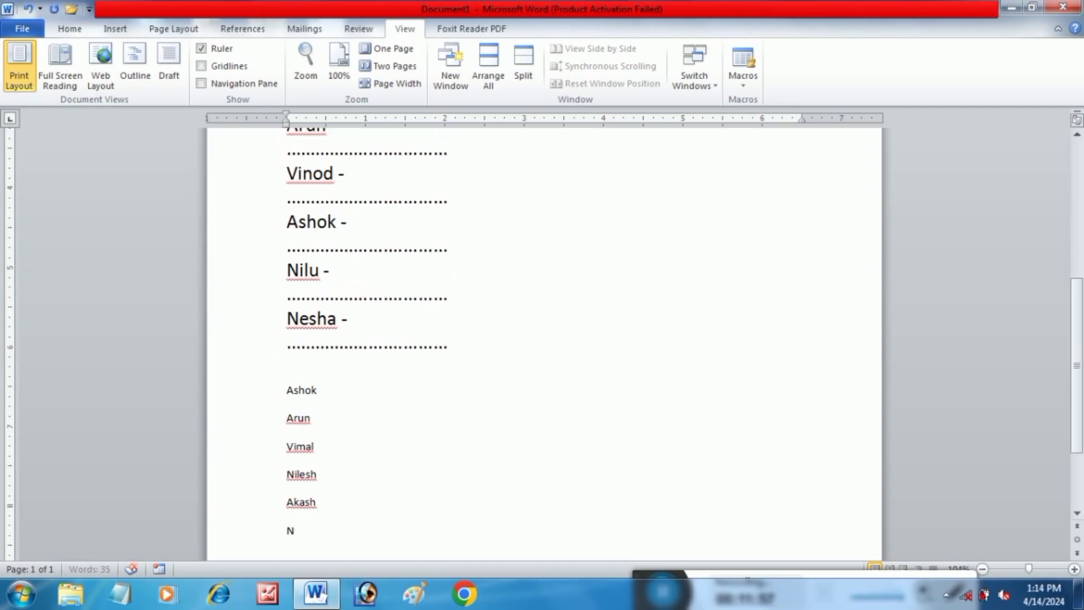
{"action": "type", "text": "eeraj"}
{"action": "key", "text": "Return"}
{"action": "type", "text": "Ni"}
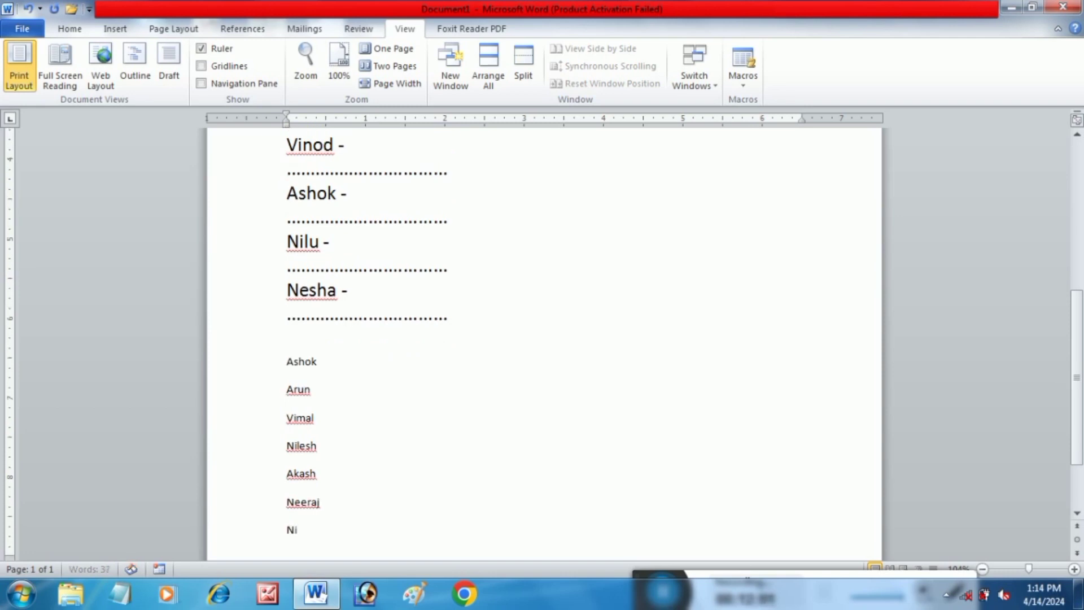
{"action": "type", "text": "tya"}
{"action": "key", "text": "Return"}
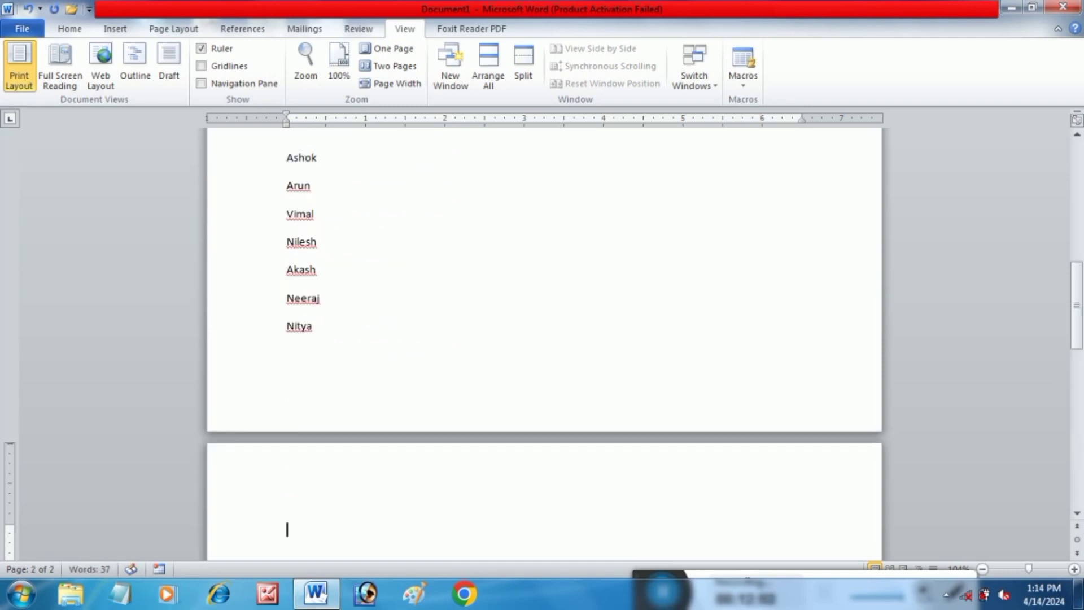
{"action": "scroll", "coordinate": [431, 394], "scroll_direction": "up", "scroll_amount": 1}
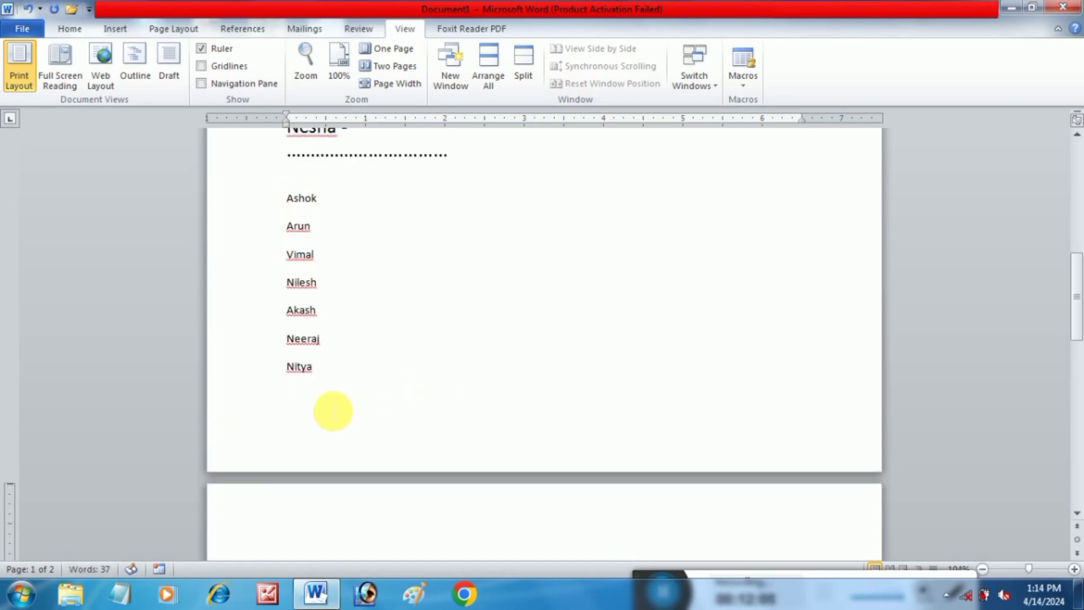
Apply the No Spacing style to the seven newly added names and enlarge their font size to 18
{"action": "left_click_drag", "start_coordinate": [330, 411], "coordinate": [262, 186]}
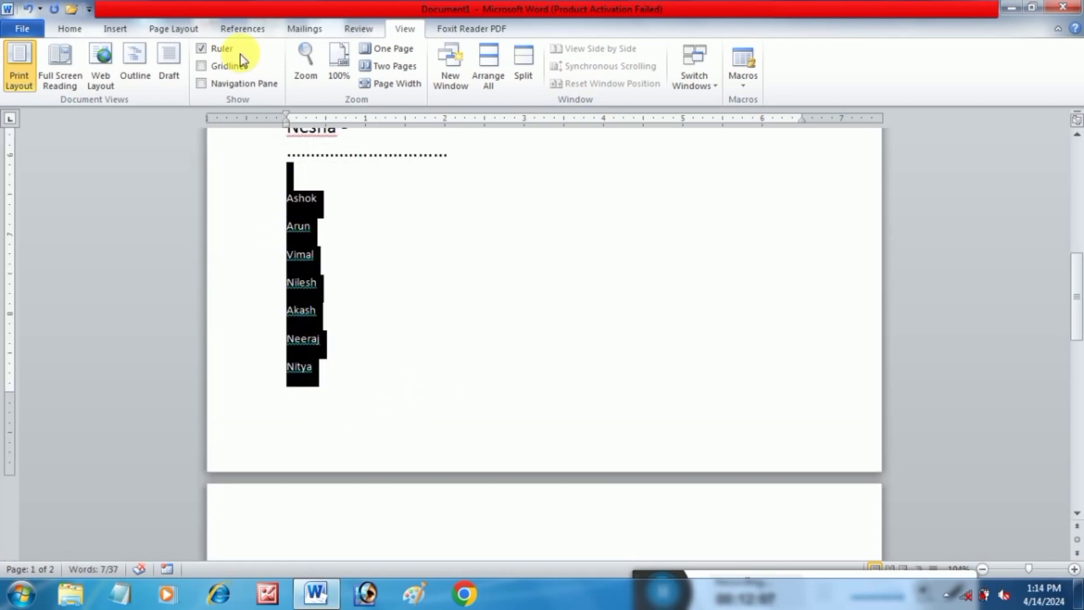
{"action": "left_click", "coordinate": [86, 30]}
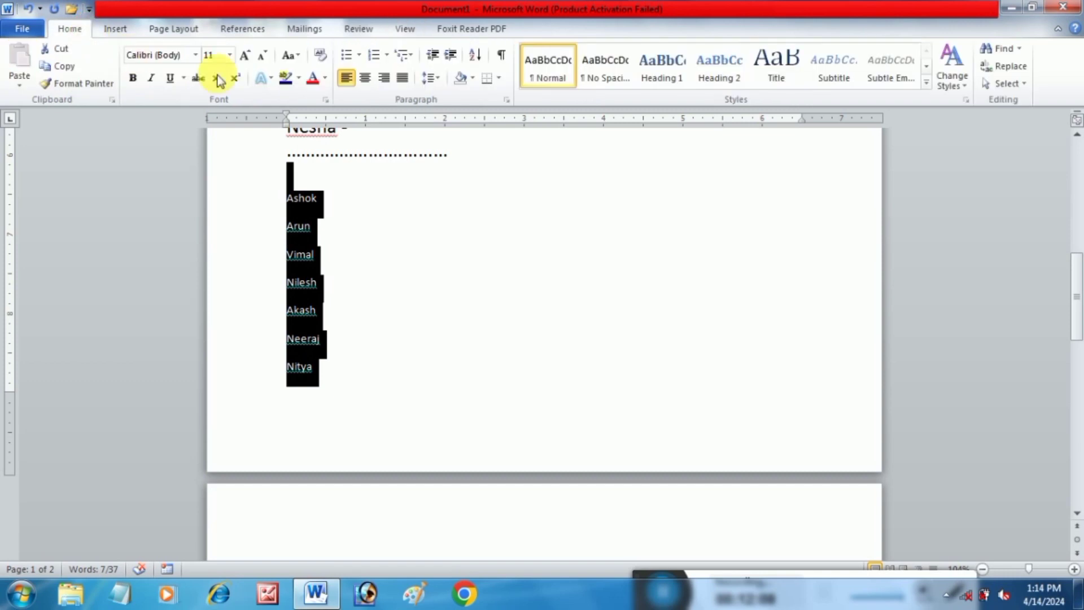
{"action": "left_click", "coordinate": [593, 73]}
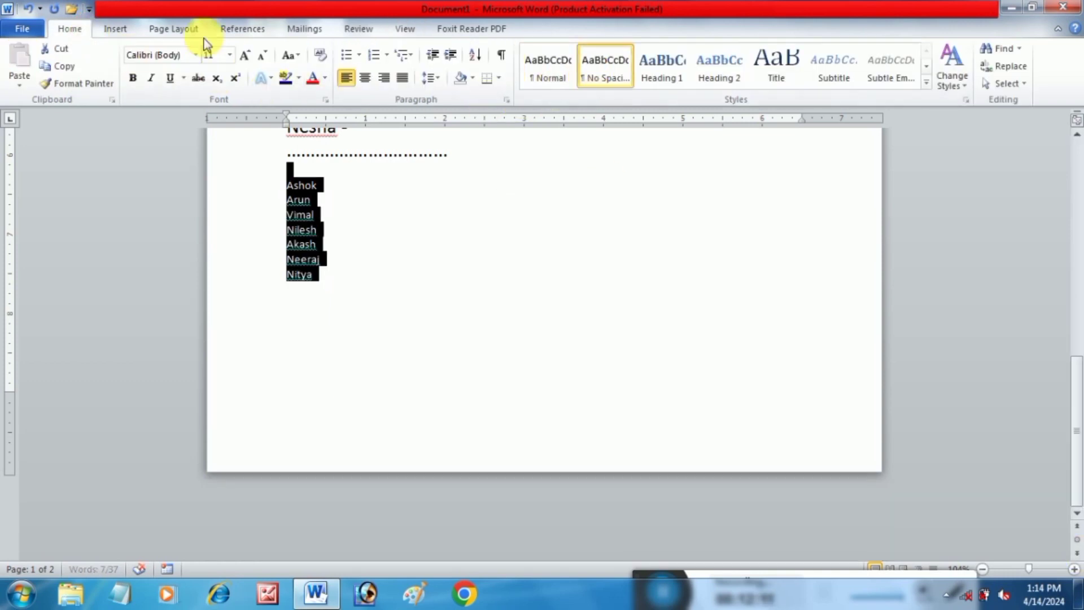
{"action": "left_click", "coordinate": [247, 55]}
{"action": "left_click", "coordinate": [247, 55]}
{"action": "left_click", "coordinate": [247, 55]}
{"action": "left_click", "coordinate": [246, 55]}
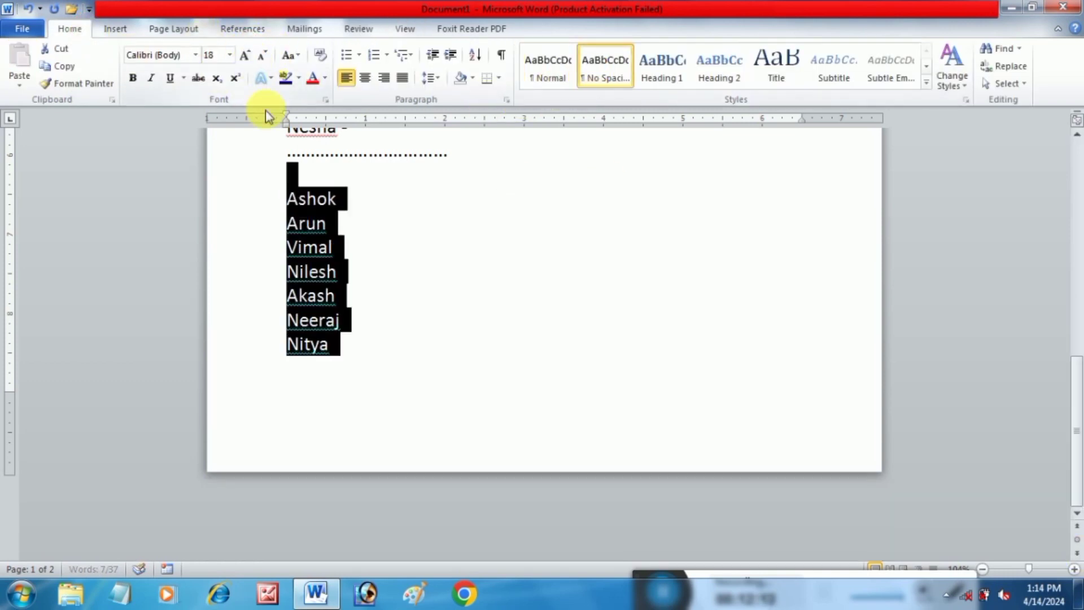
{"action": "left_click", "coordinate": [352, 221]}
{"action": "scroll", "coordinate": [356, 220], "scroll_direction": "up", "scroll_amount": 2}
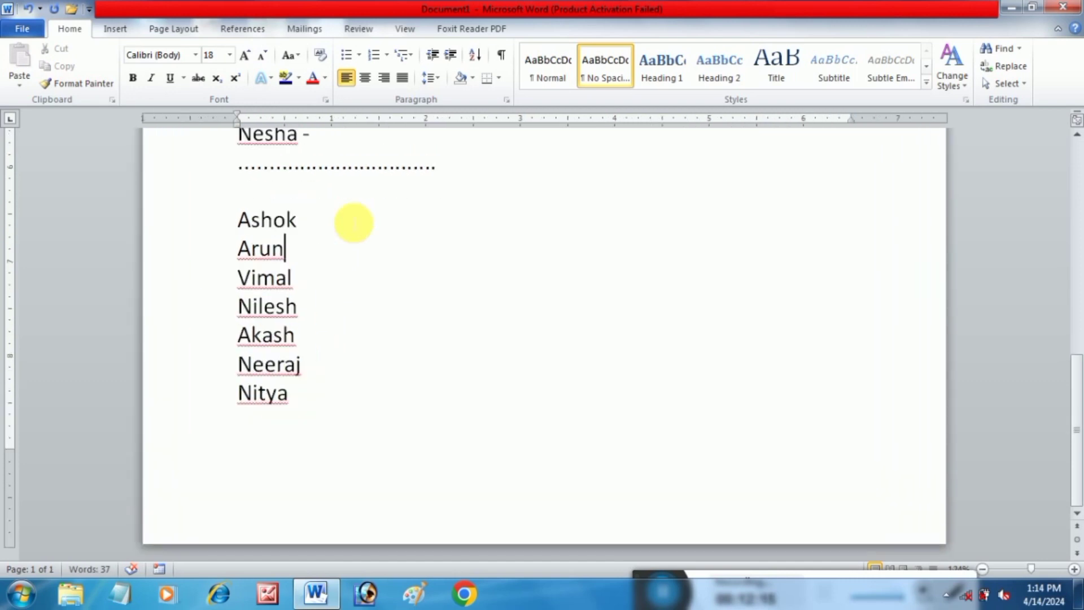
{"action": "left_click", "coordinate": [243, 222]}
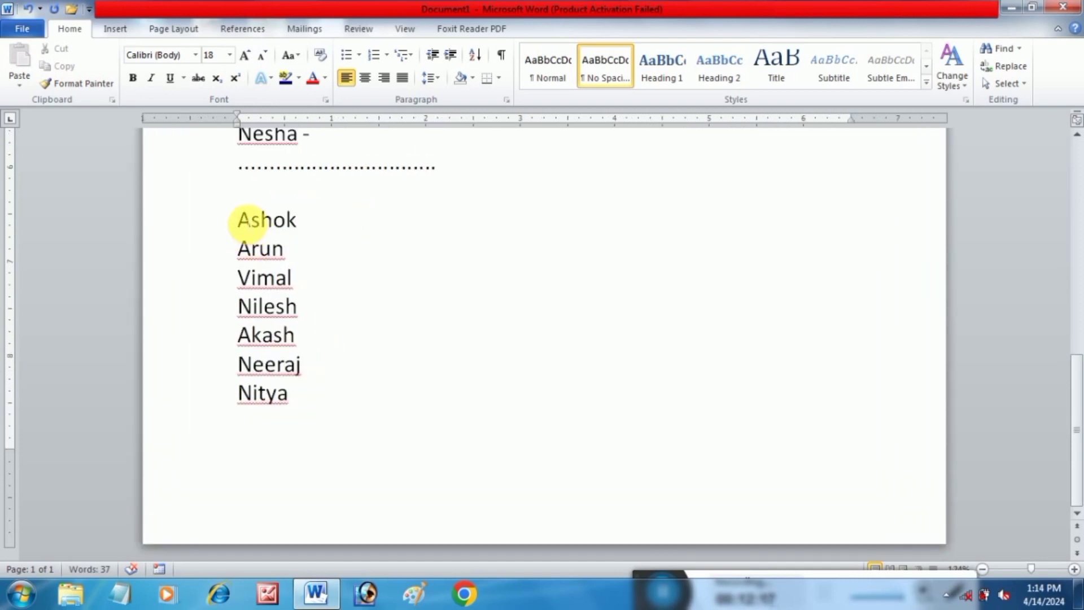
{"action": "type", "text": "("}
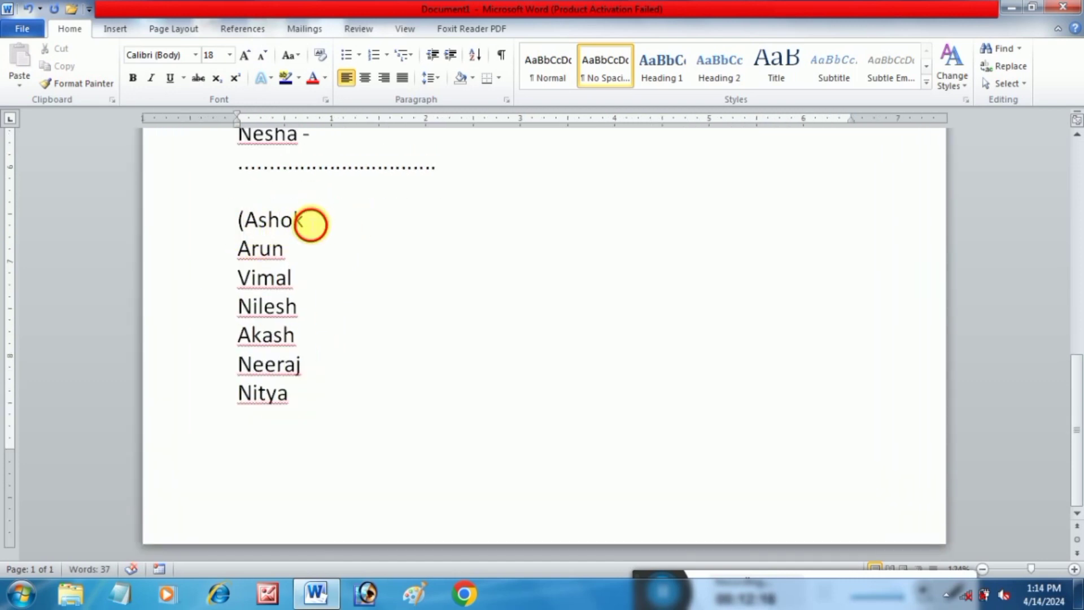
{"action": "left_click", "coordinate": [311, 225]}
{"action": "type", "text": ")"}
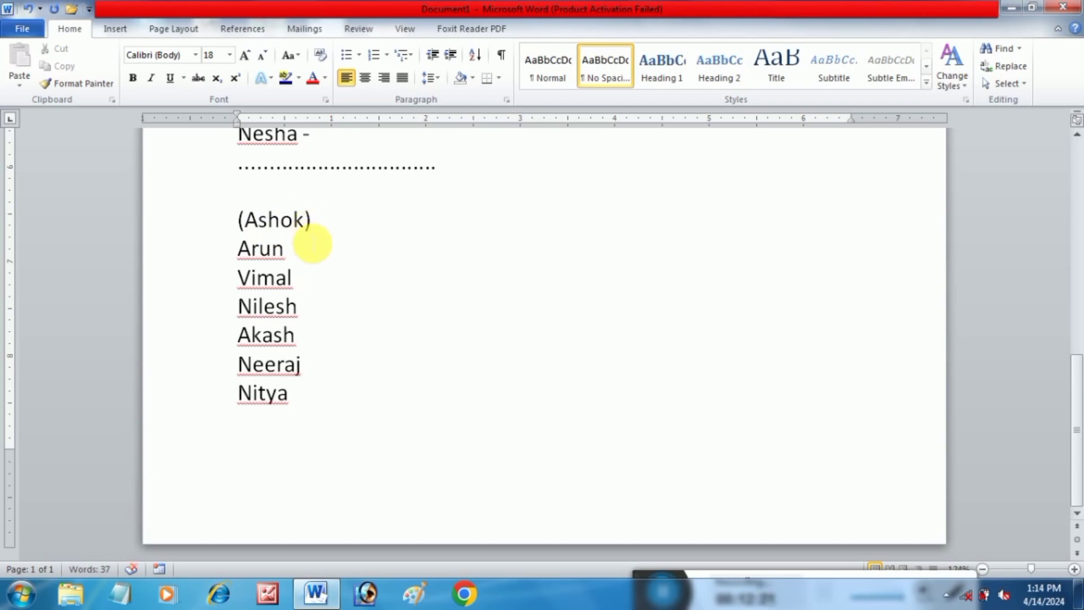
{"action": "left_click", "coordinate": [239, 249]}
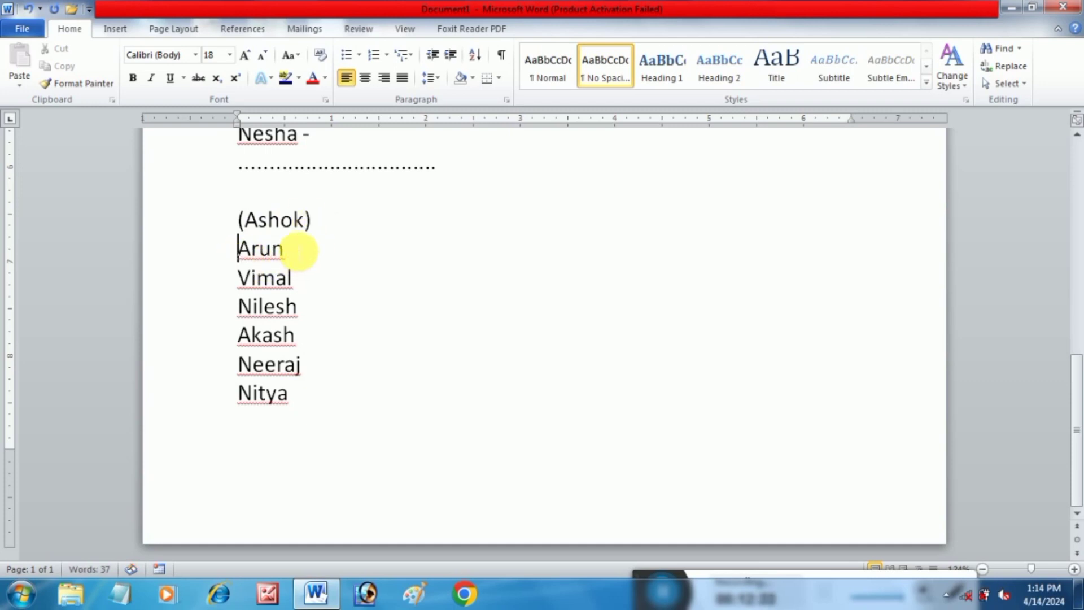
{"action": "key", "text": "Left"}
{"action": "key", "text": "BackSpace"}
{"action": "key", "text": "Home"}
{"action": "key", "text": "Delete"}
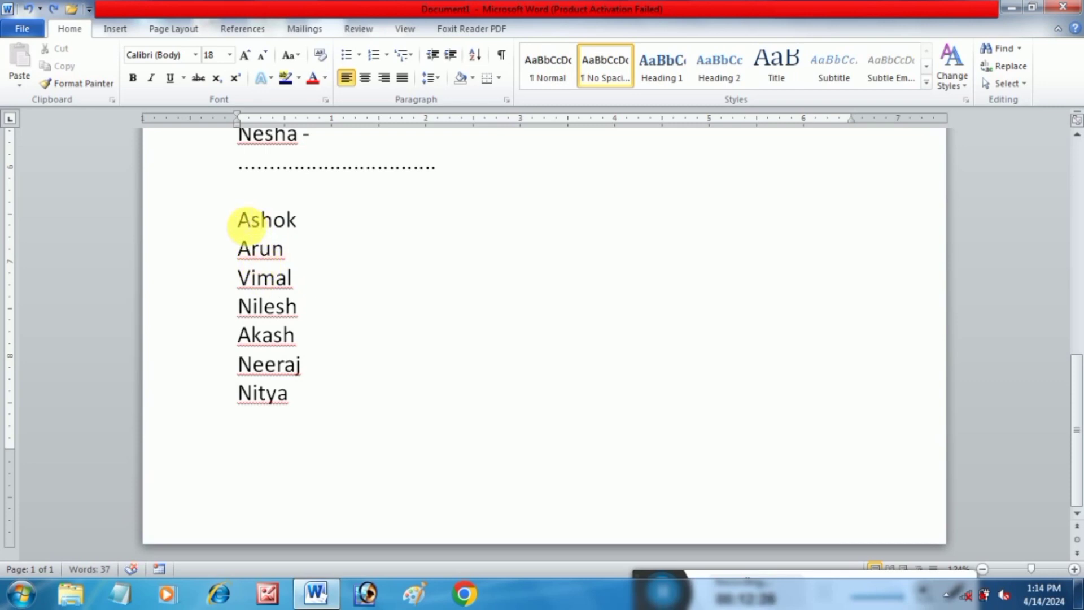
Start recording a new macro stored in All Documents (Normal.dotm) with Alt+Ctrl+F assigned as its shortcut key
{"action": "left_click", "coordinate": [403, 31]}
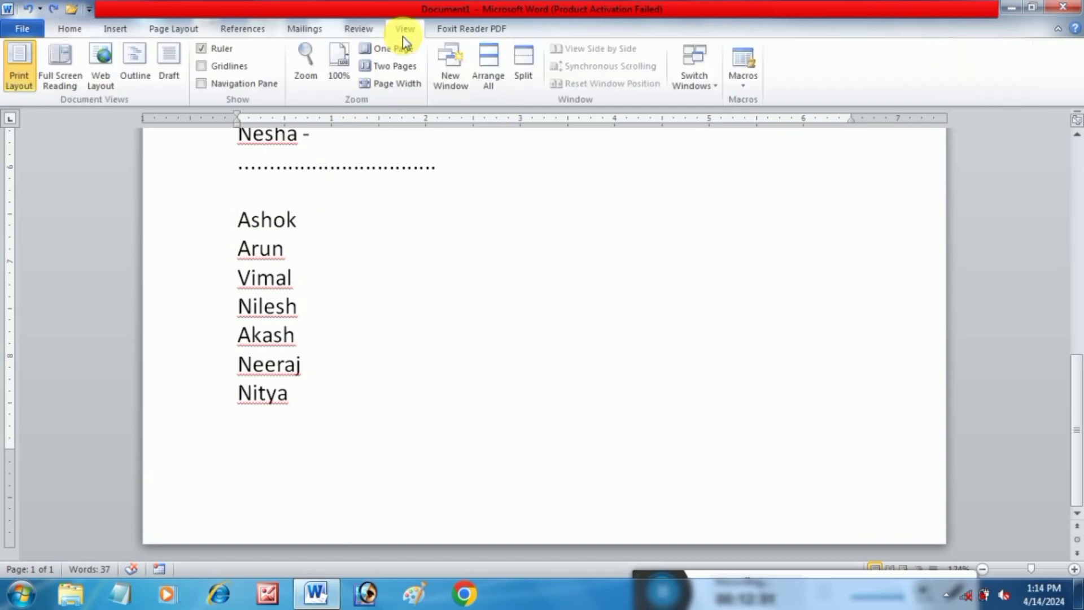
{"action": "left_click", "coordinate": [746, 87]}
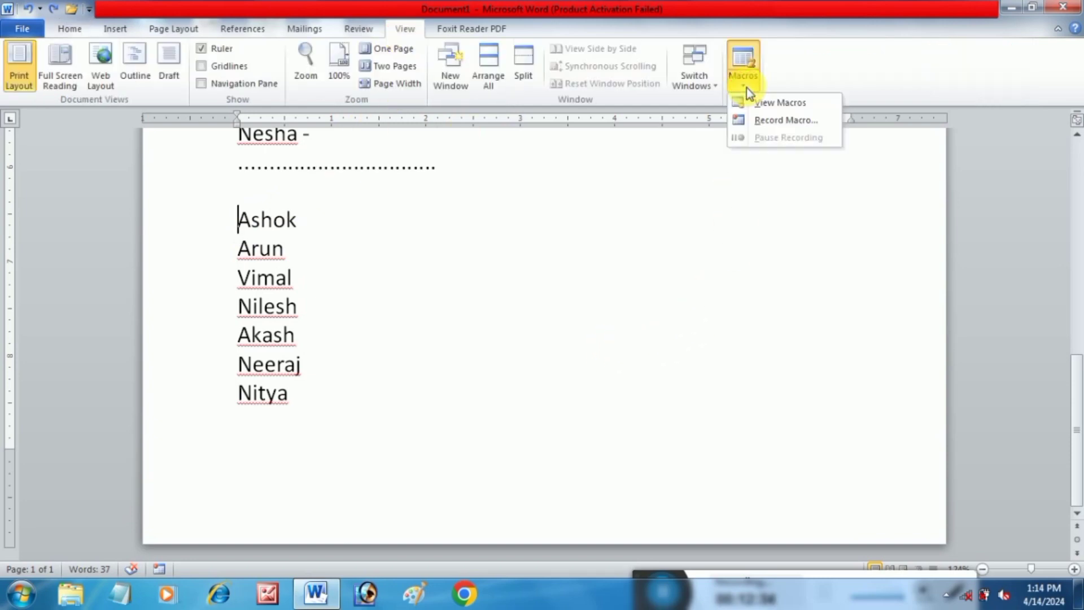
{"action": "left_click", "coordinate": [777, 120]}
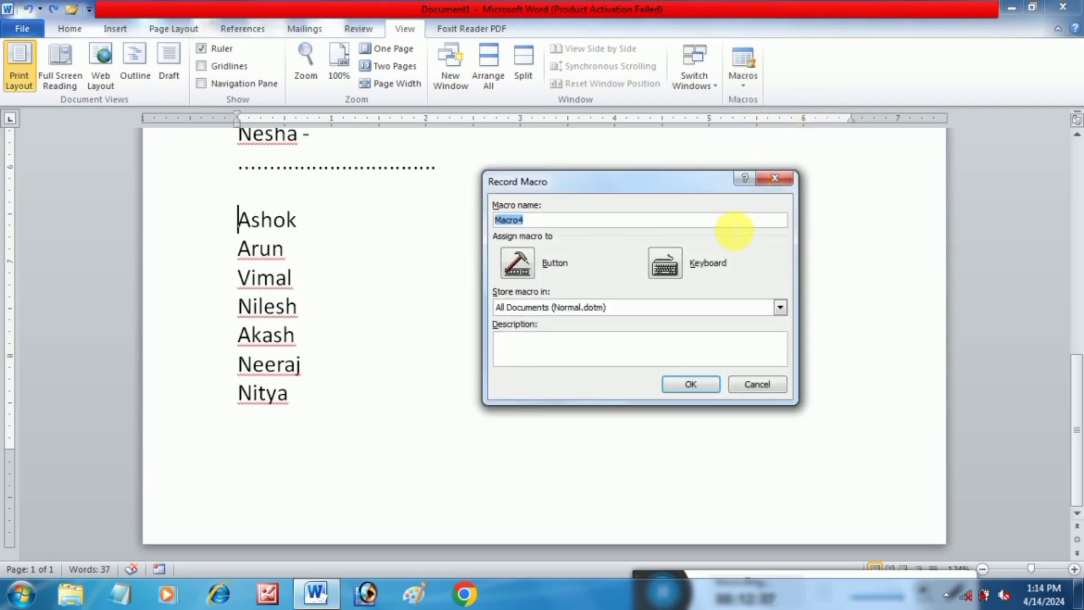
{"action": "left_click", "coordinate": [666, 268]}
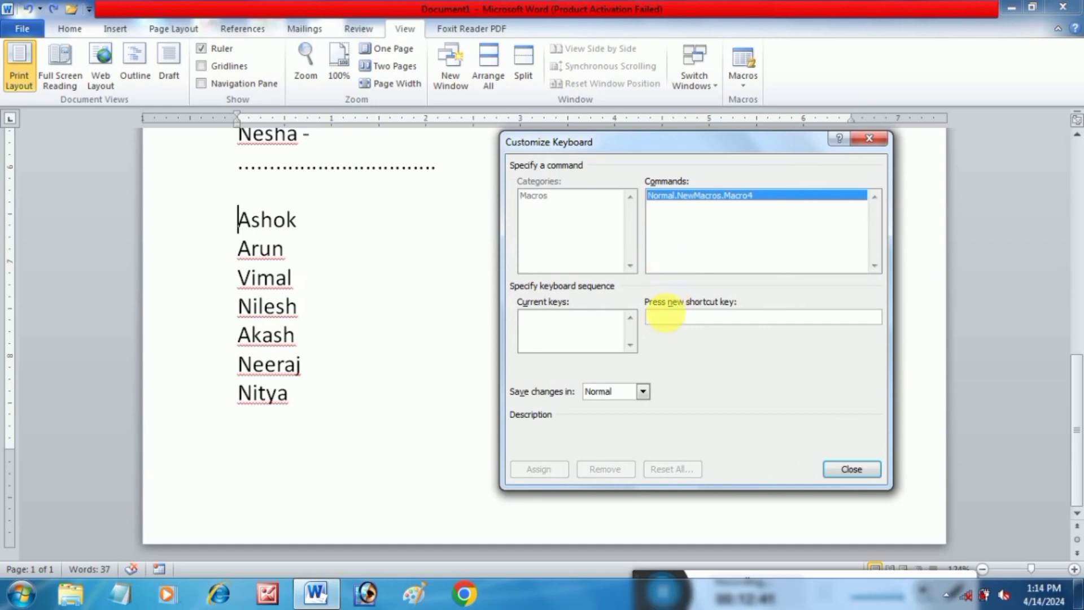
{"action": "left_click", "coordinate": [670, 326]}
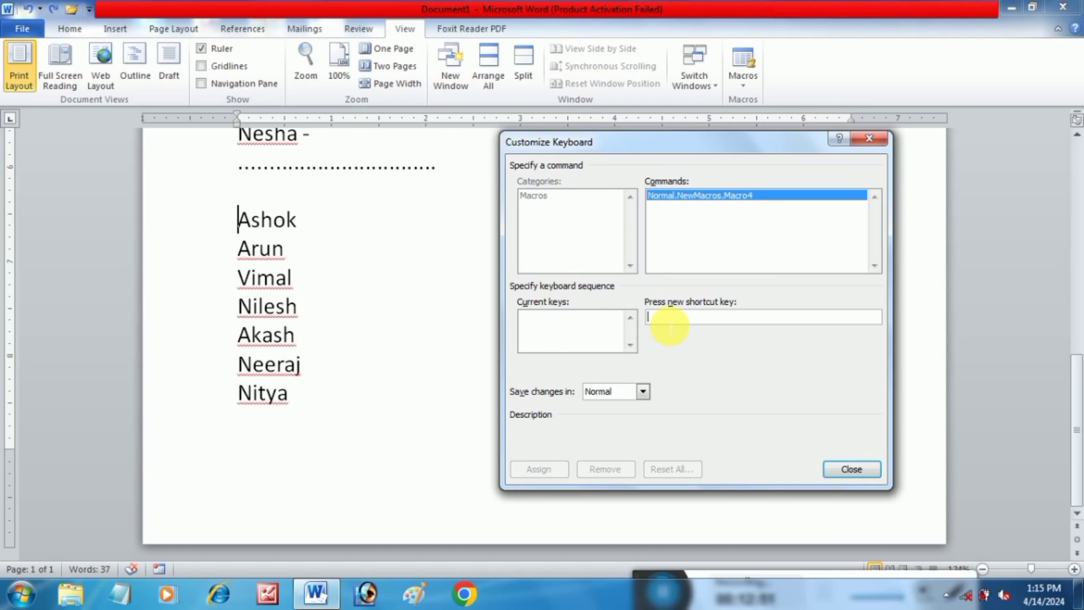
{"action": "key", "text": "ctrl+alt+f"}
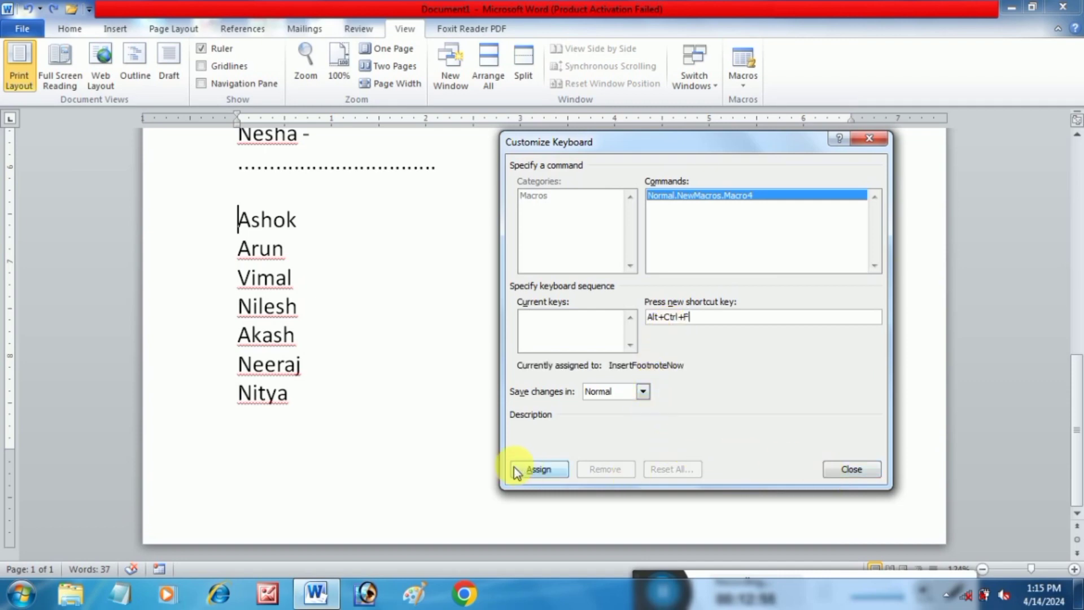
{"action": "left_click", "coordinate": [536, 469]}
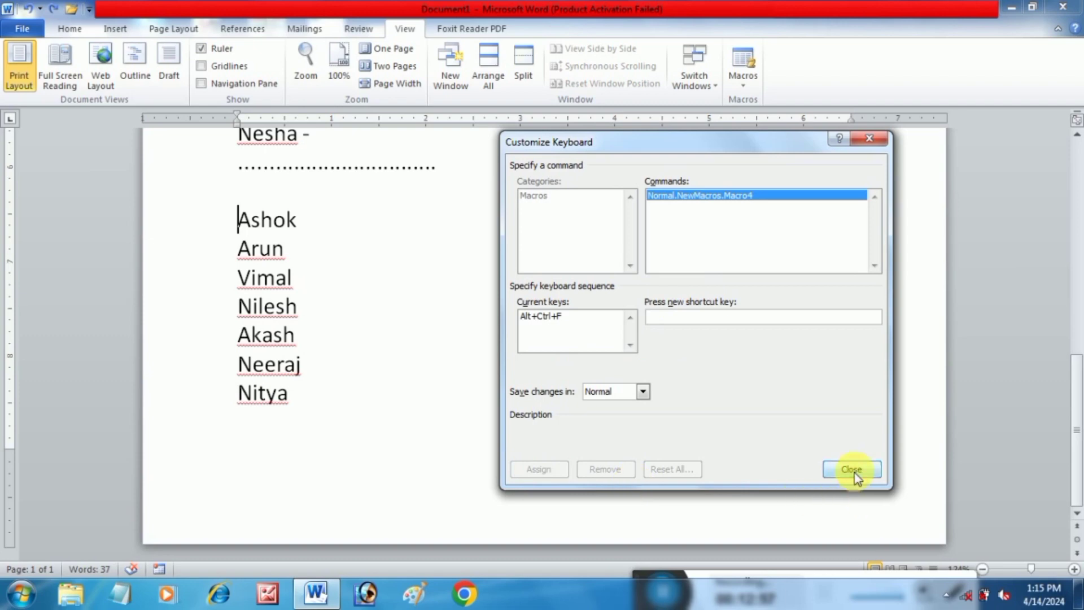
{"action": "left_click", "coordinate": [851, 469]}
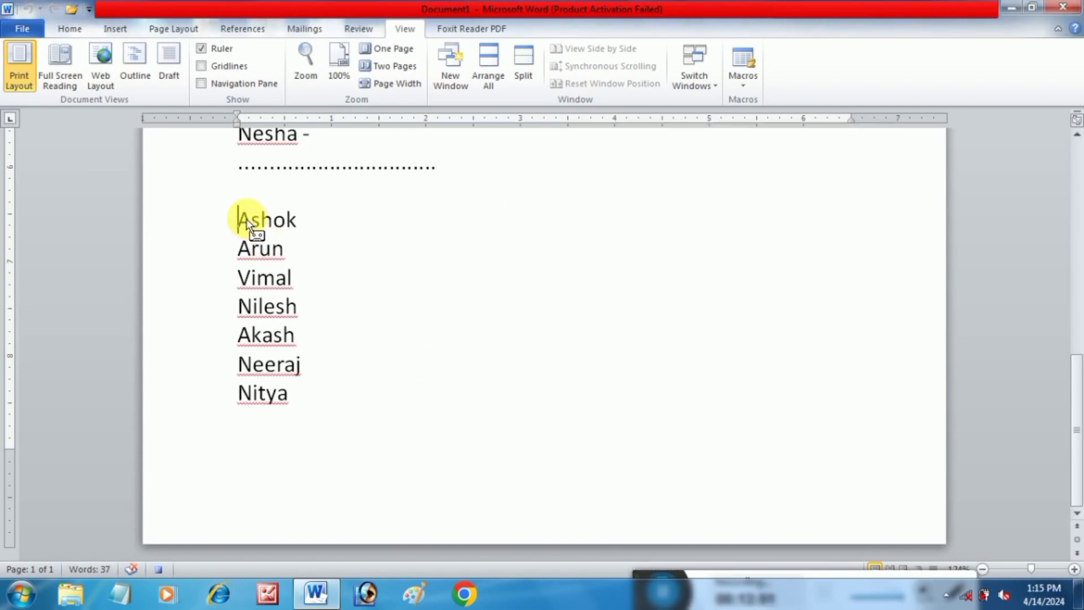
Record parentheses around the first of the seven names and a move to the start of the next name, and stop recording
{"action": "type", "text": "("}
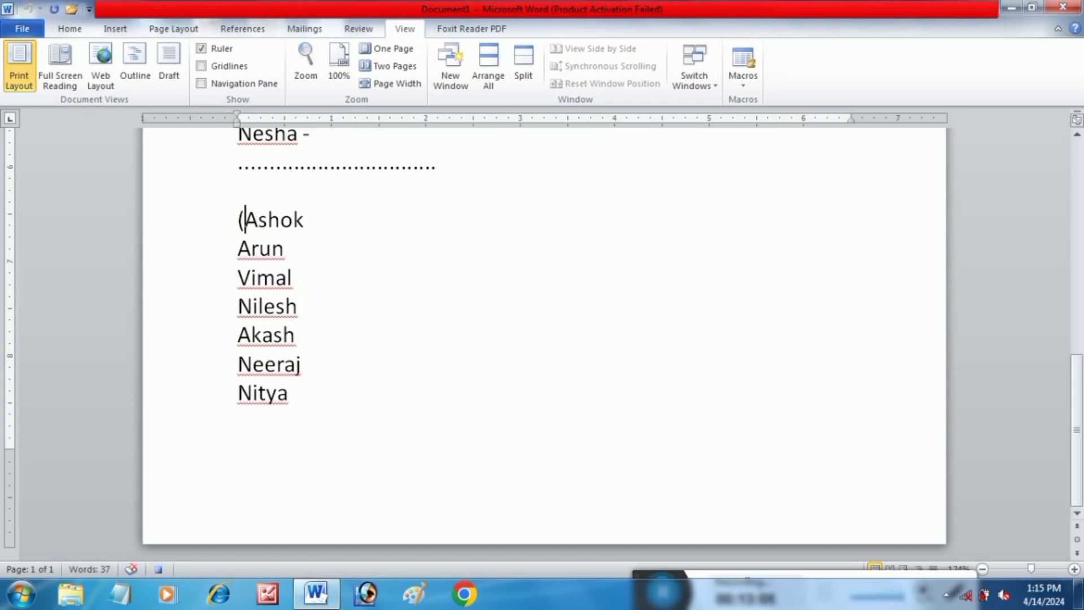
{"action": "key", "text": "End"}
{"action": "type", "text": ")"}
{"action": "key", "text": "Down"}
{"action": "key", "text": "Left"}
{"action": "key", "text": "Left"}
{"action": "key", "text": "Left"}
{"action": "key", "text": "Left"}
{"action": "left_click", "coordinate": [743, 85]}
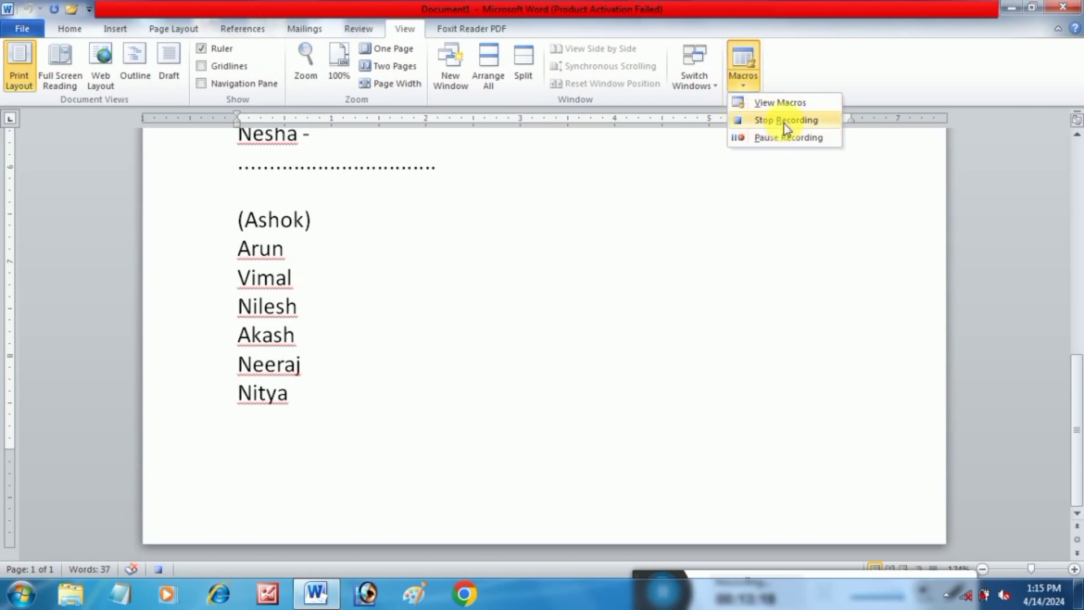
{"action": "left_click", "coordinate": [784, 124]}
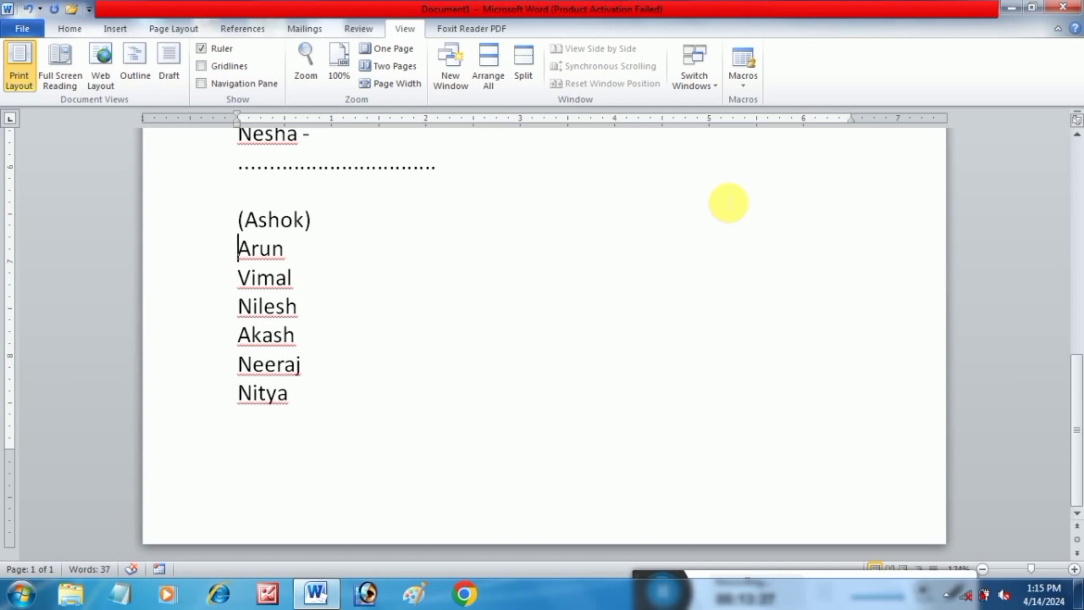
Run the recorded macro on the second and third names of the lower list to enclose them in parentheses
{"action": "key", "text": "ctrl+m"}
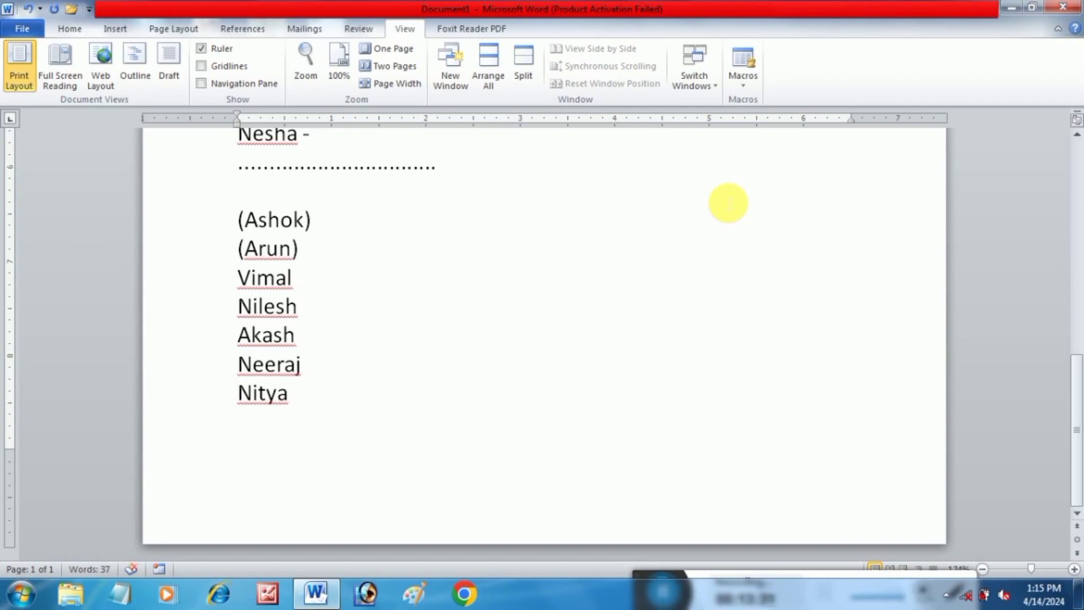
{"action": "key", "text": "Home"}
{"action": "key", "text": "ctrl+m"}
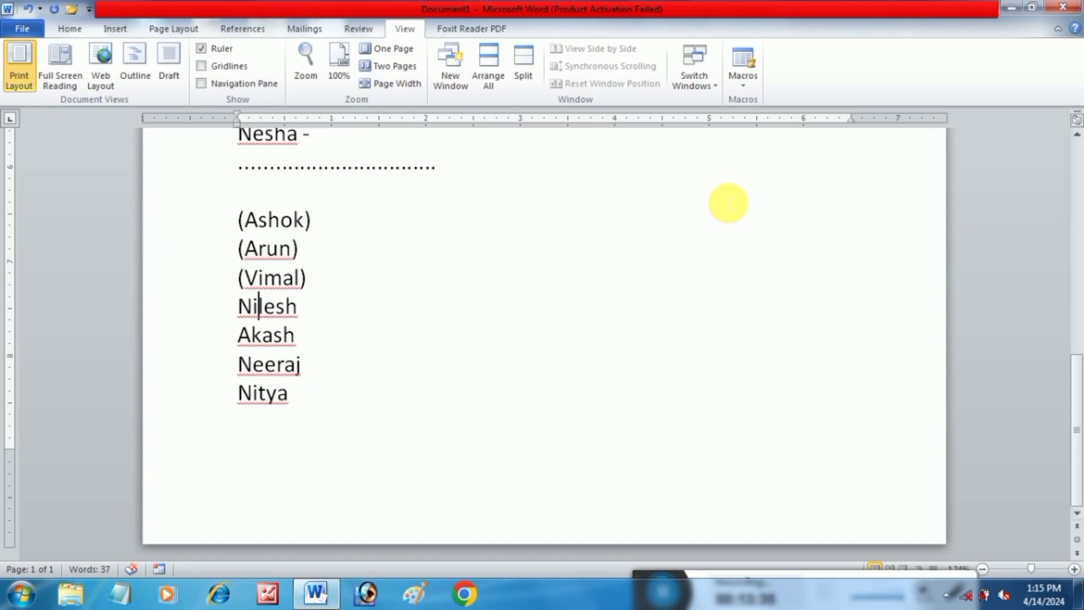
{"action": "key", "text": "ctrl+m"}
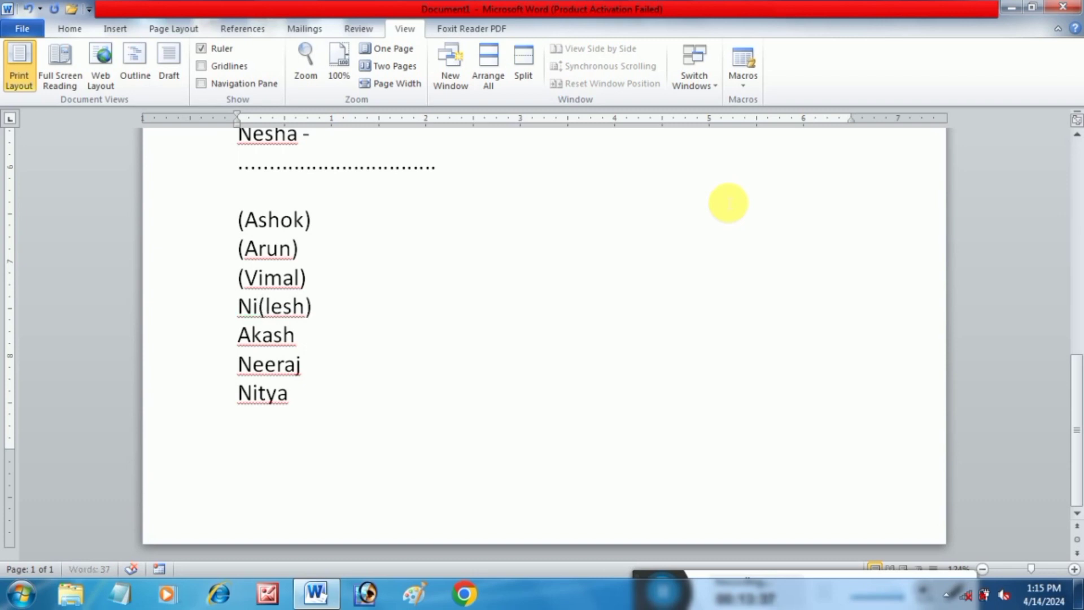
{"action": "key", "text": "ctrl+z"}
{"action": "key", "text": "ctrl+z"}
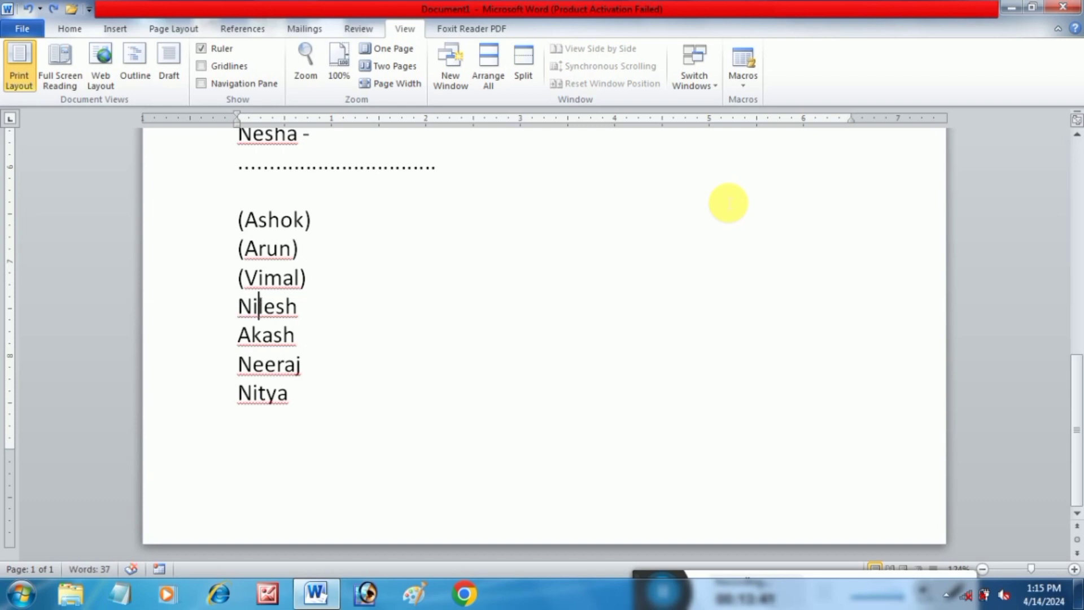
Run the parentheses macro from the start of the fourth name in the lower list
{"action": "key", "text": "Left"}
{"action": "key", "text": "Left"}
{"action": "key", "text": "ctrl+y"}
{"action": "key", "text": "ctrl+y"}
Enclose the sixth and seventh names of the lower list in parentheses with the macro, skipping the fifth name
{"action": "key", "text": "Down"}
{"action": "key", "text": "Down"}
{"action": "key", "text": "Left"}
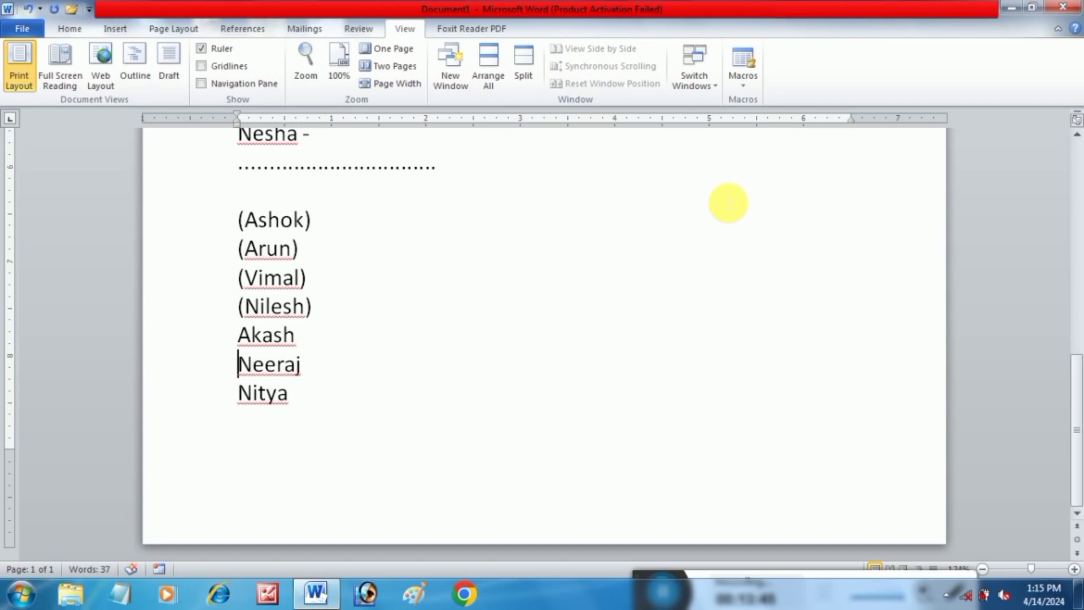
{"action": "key", "text": "ctrl+y"}
{"action": "key", "text": "Down"}
{"action": "key", "text": "Down"}
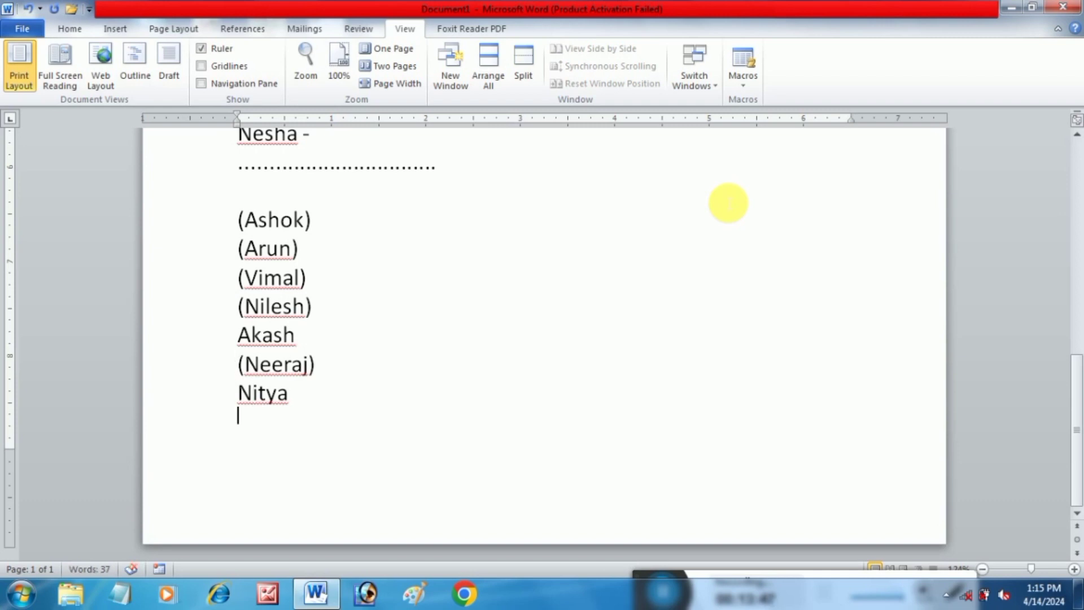
{"action": "key", "text": "Up"}
{"action": "key", "text": "Left"}
{"action": "key", "text": "ctrl+y"}
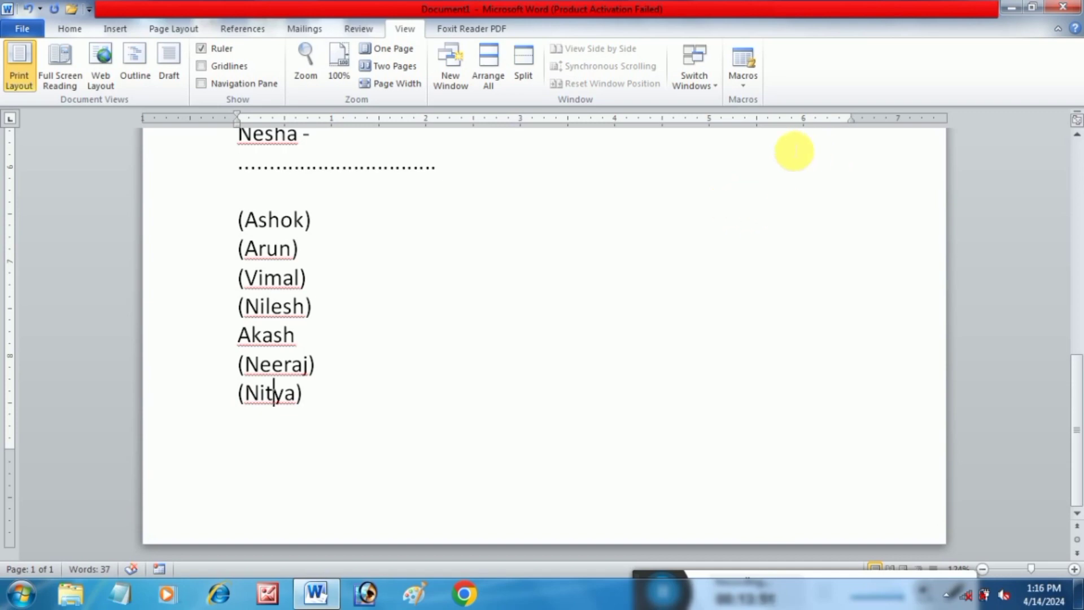
Review the whole page, from the names in parentheses back up to the start of the dotted fill-in list
{"action": "scroll", "coordinate": [615, 314], "scroll_direction": "down", "scroll_amount": 8}
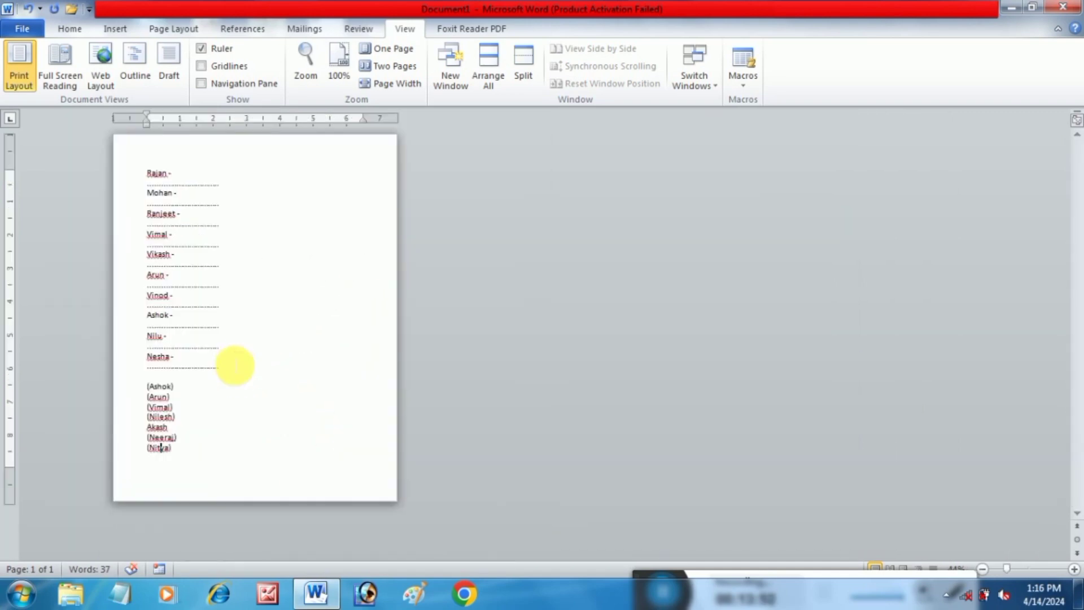
{"action": "scroll", "coordinate": [195, 435], "scroll_direction": "up", "scroll_amount": 6}
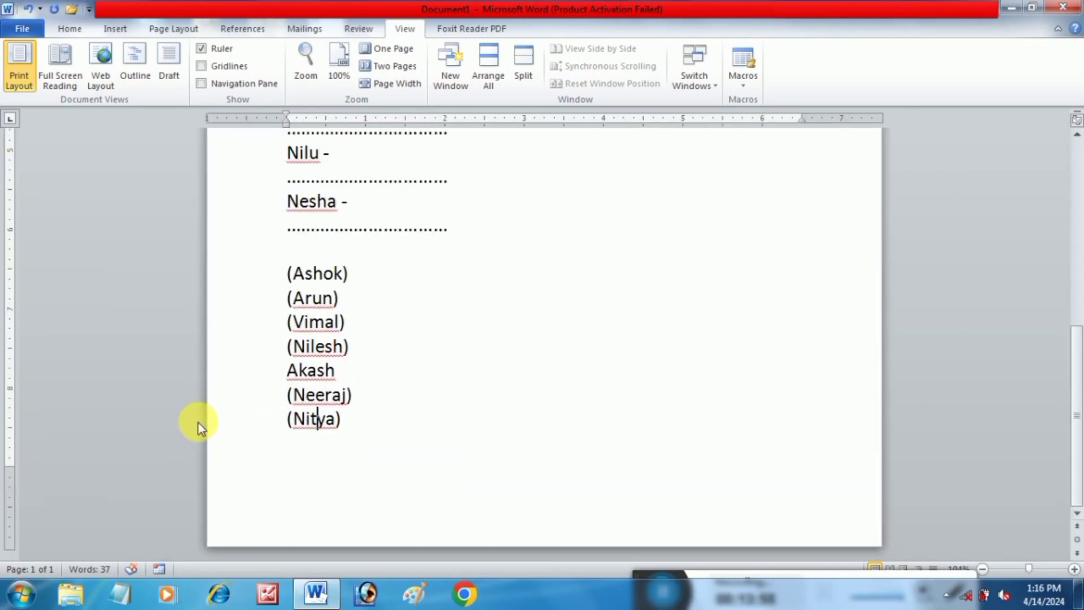
{"action": "scroll", "coordinate": [334, 382], "scroll_direction": "up", "scroll_amount": 2}
{"action": "scroll", "coordinate": [333, 382], "scroll_direction": "up", "scroll_amount": 10}
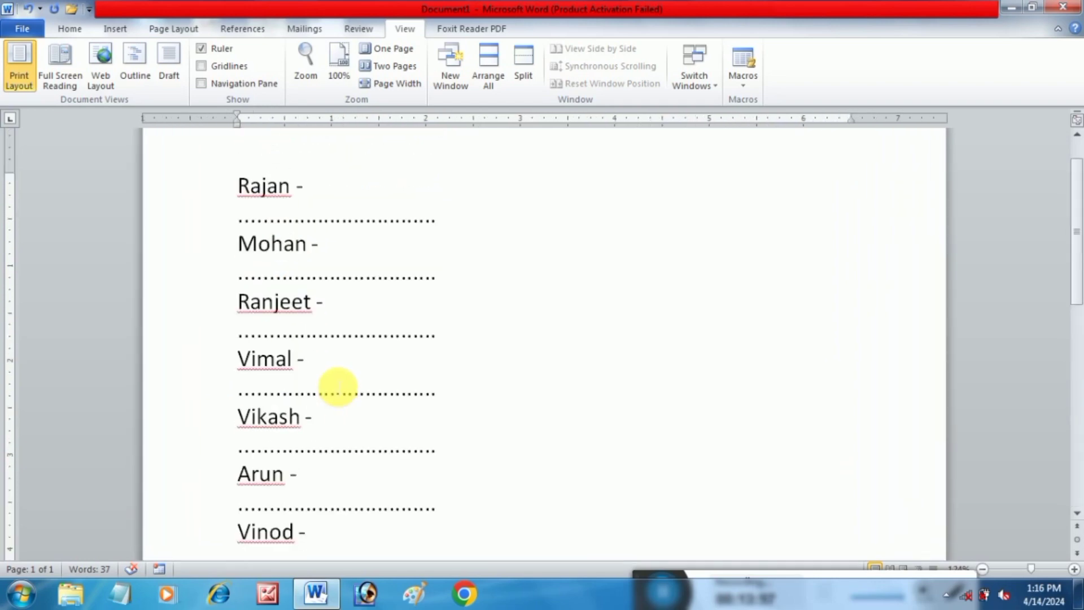
{"action": "scroll", "coordinate": [339, 387], "scroll_direction": "up", "scroll_amount": 2}
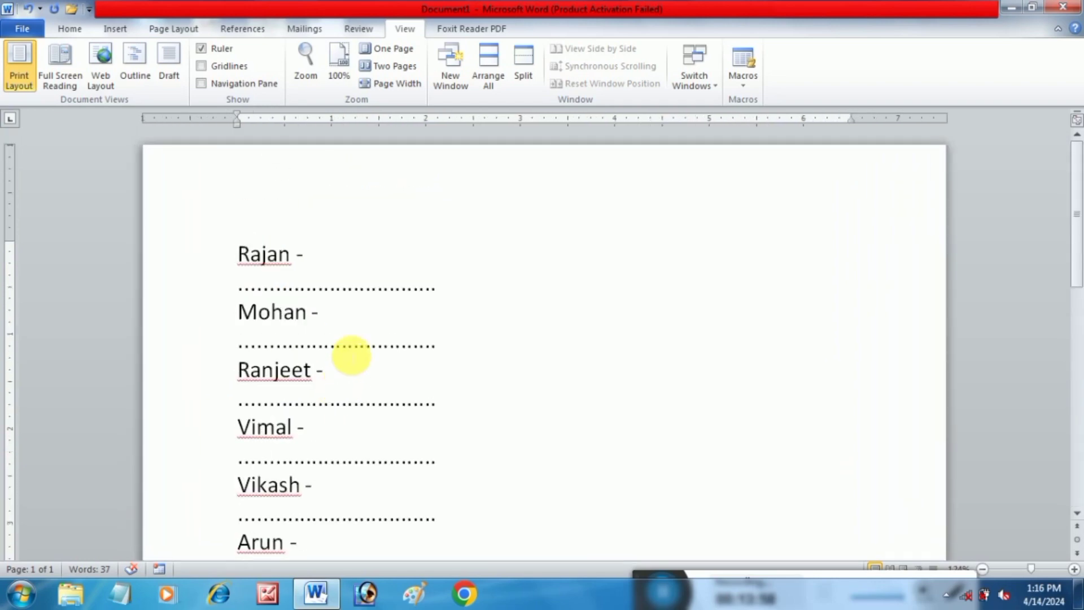